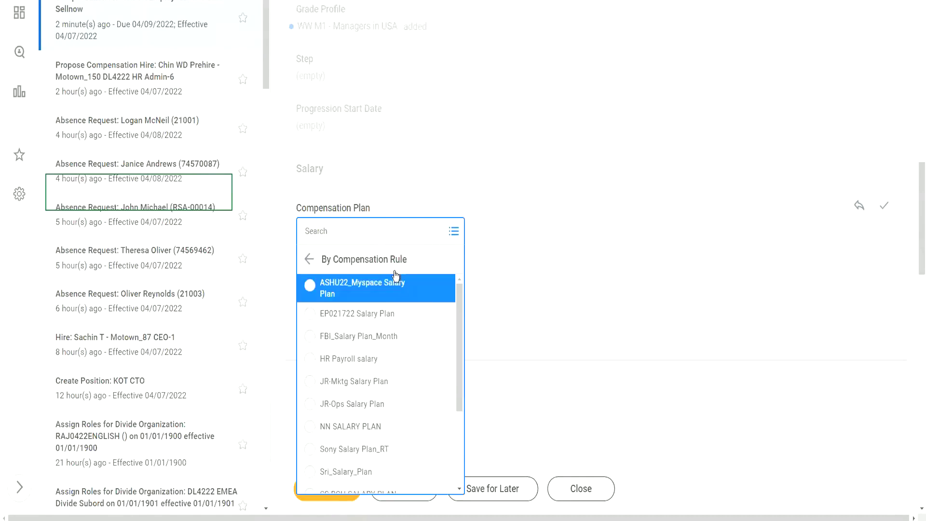
Assign WW Salary Plan, from By Compensation Package and Rule, at 65,000.00 USD annually.
left_click(325, 260)
left_click(426, 335)
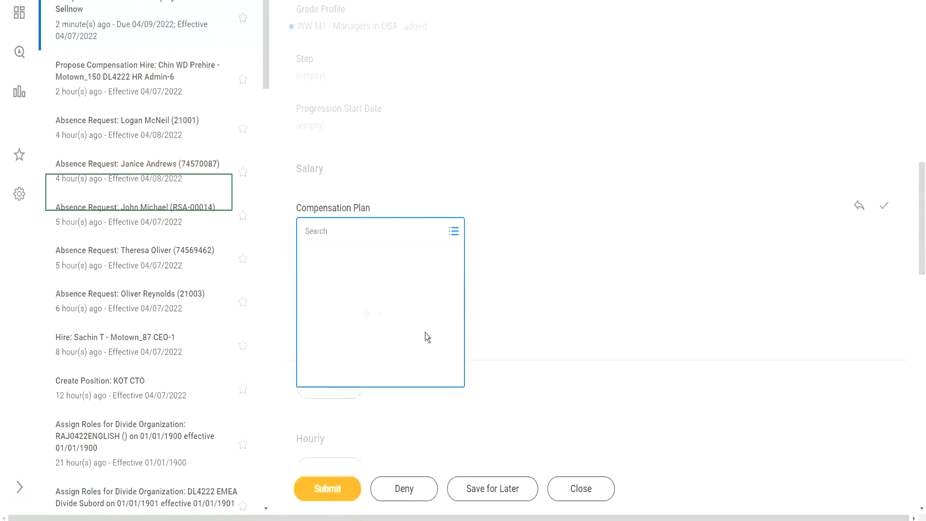
left_click(364, 288)
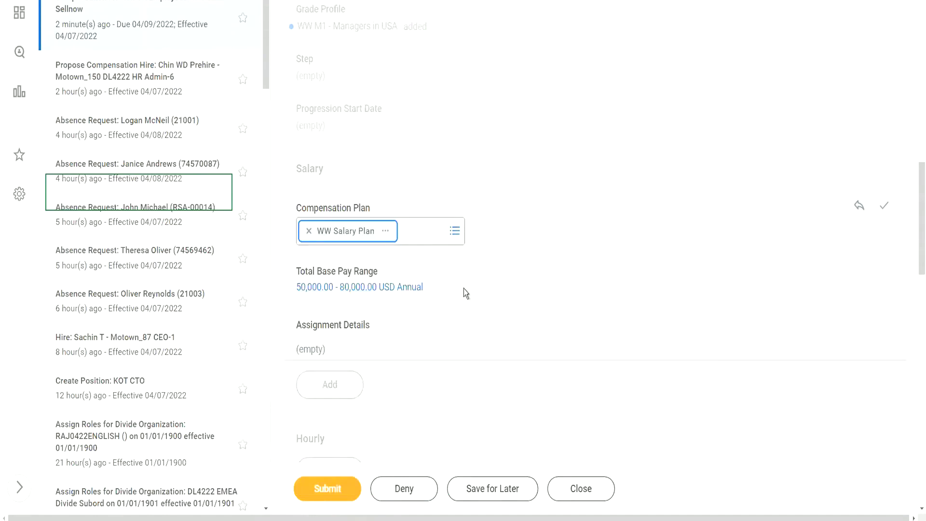
left_click(338, 352)
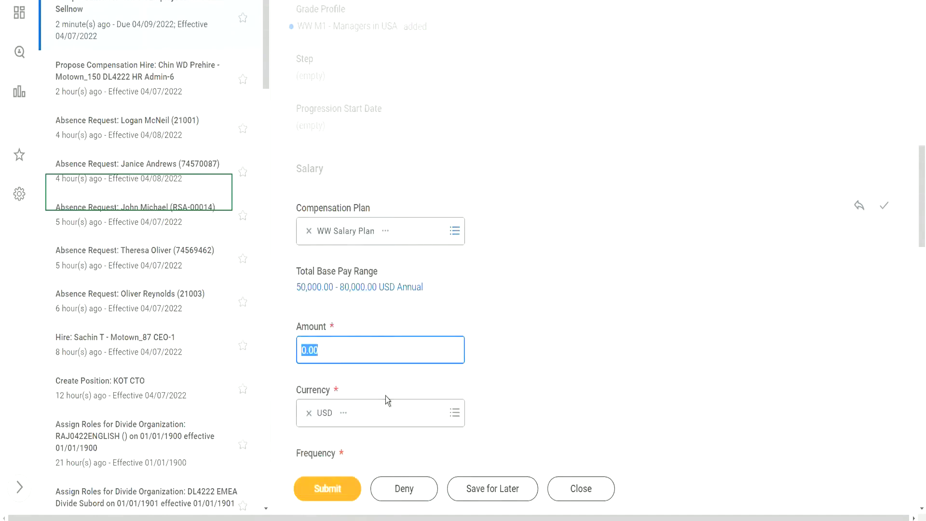
type("650")
left_click(885, 206)
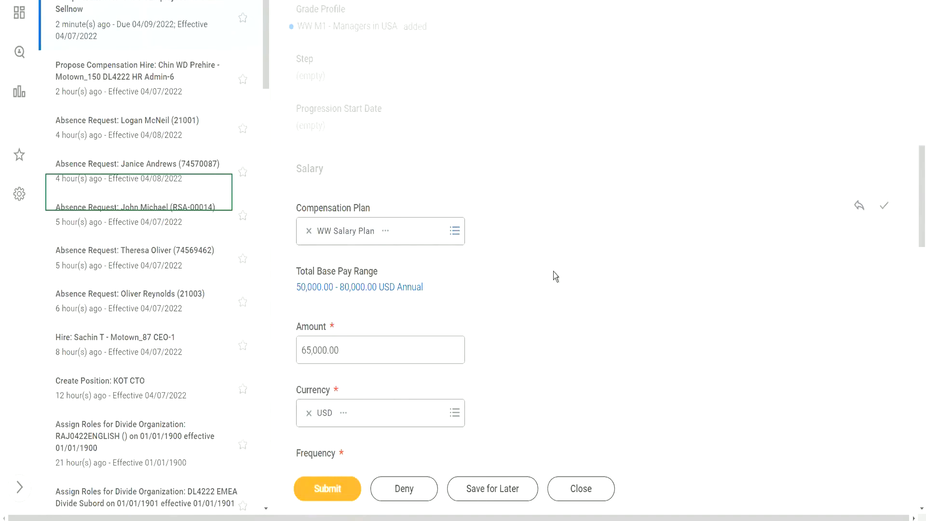
scroll(556, 276, "down", 3)
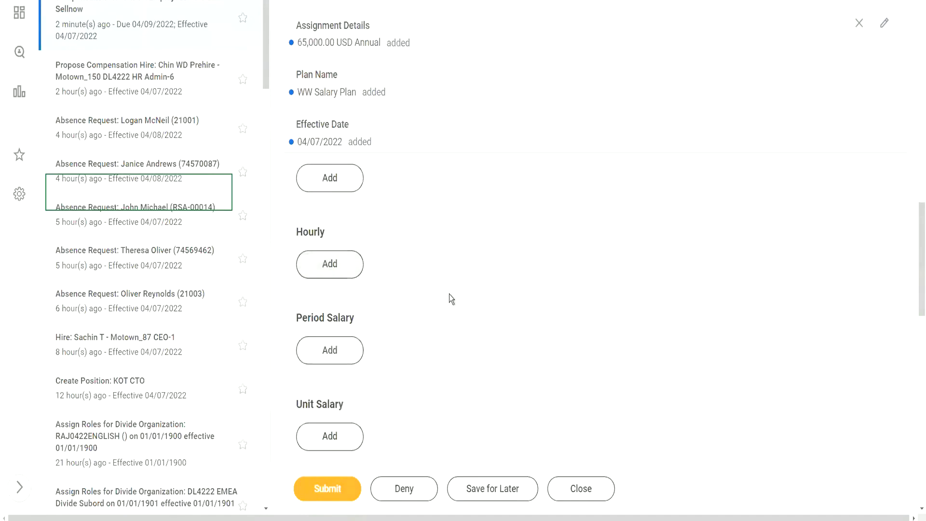
scroll(449, 296, "down", 2)
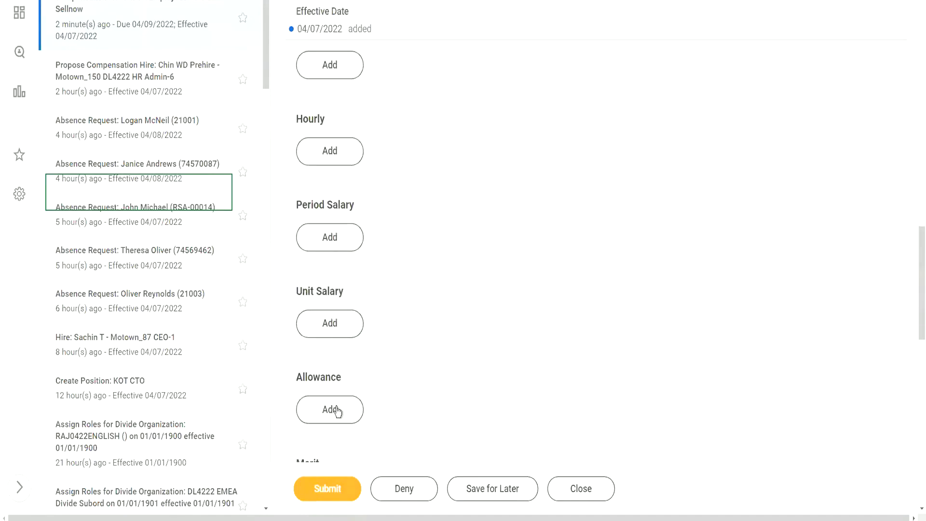
Add a WW Car Allowance of 1,200.00 USD monthly to the allowances.
left_click(335, 410)
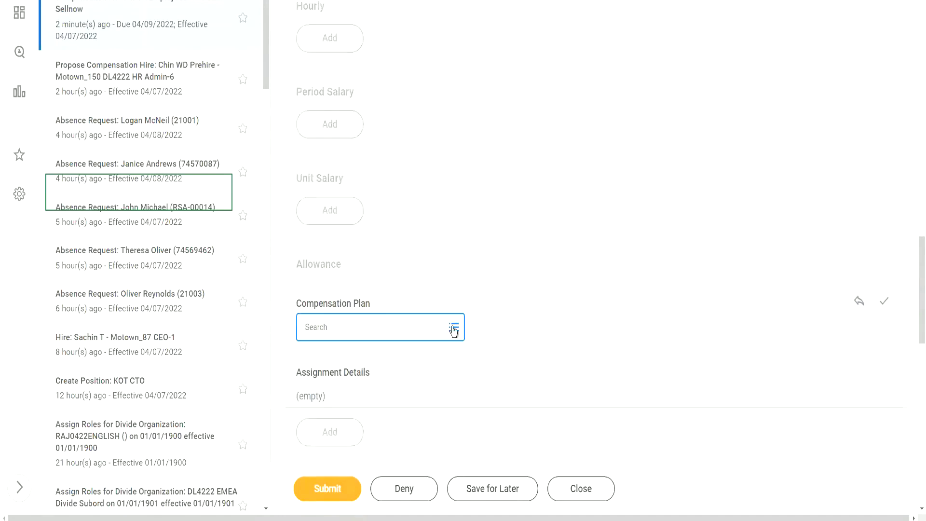
left_click(453, 328)
left_click(379, 303)
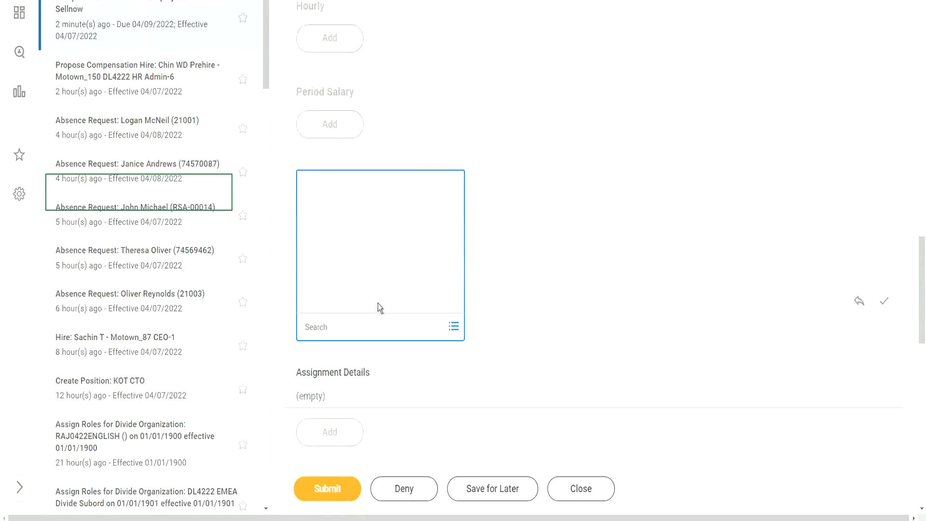
left_click(381, 307)
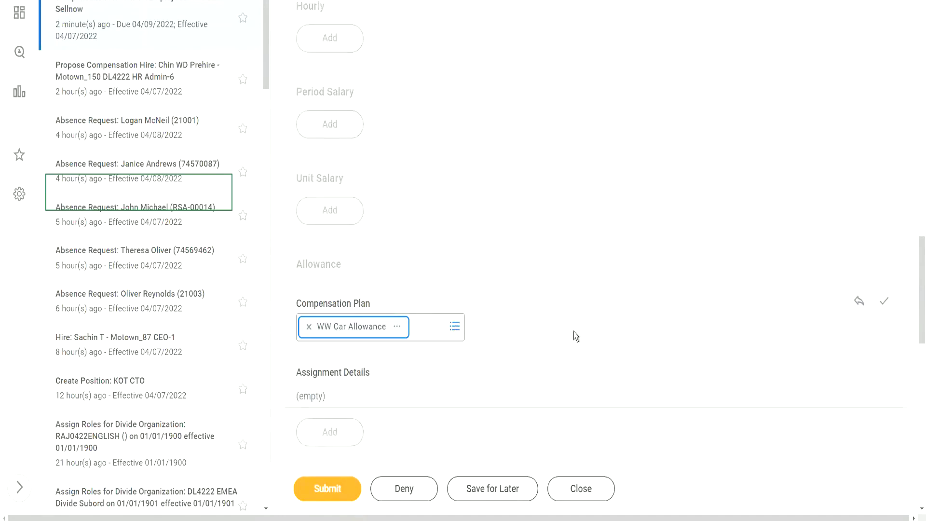
scroll(575, 332, "down", 2)
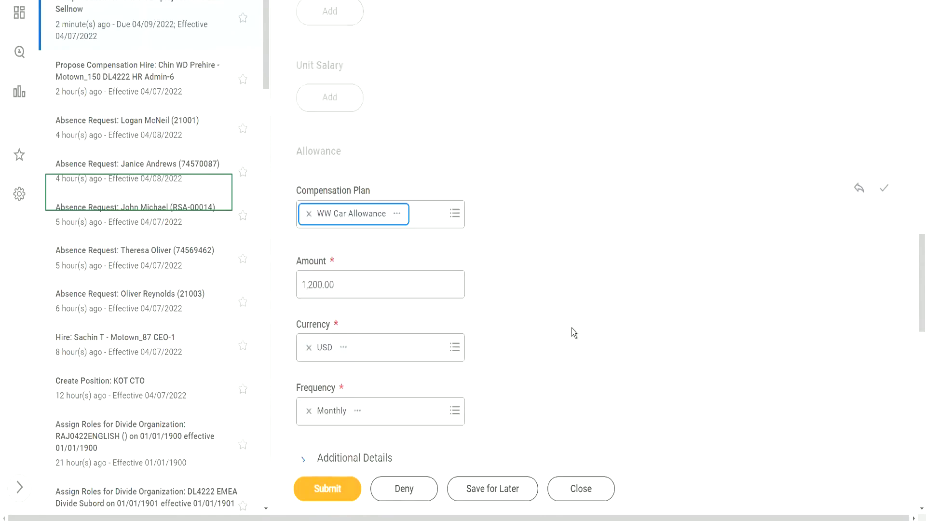
left_click(884, 188)
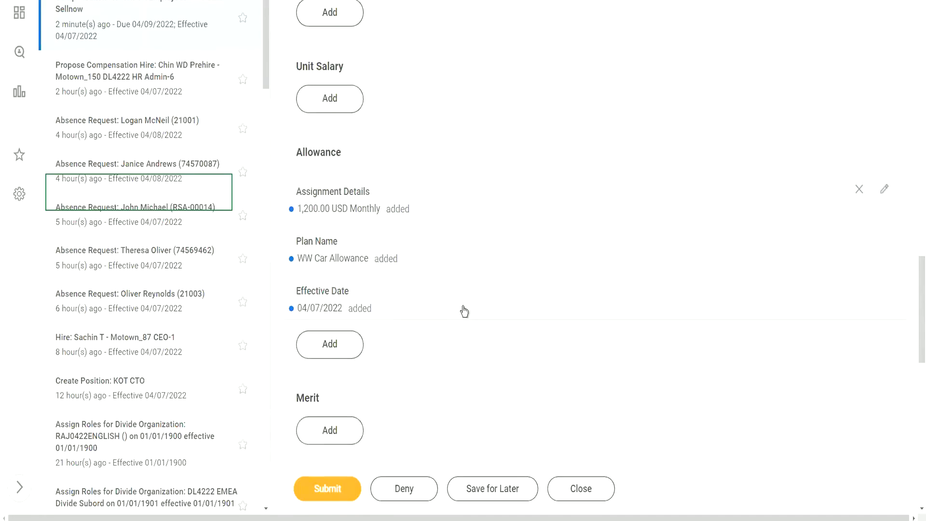
Review the compensation proposal and submit it for manager approval.
scroll(484, 243, "up", 7)
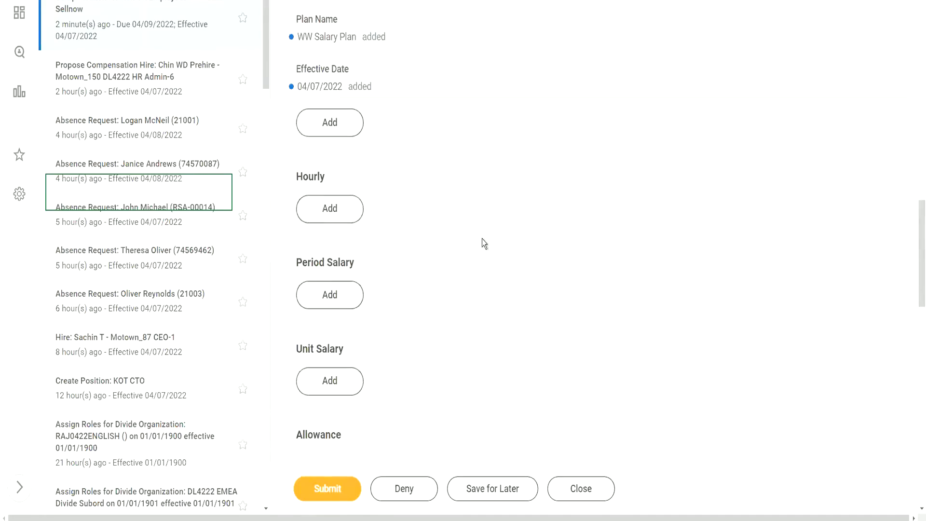
scroll(484, 243, "up", 3)
scroll(482, 248, "down", 5)
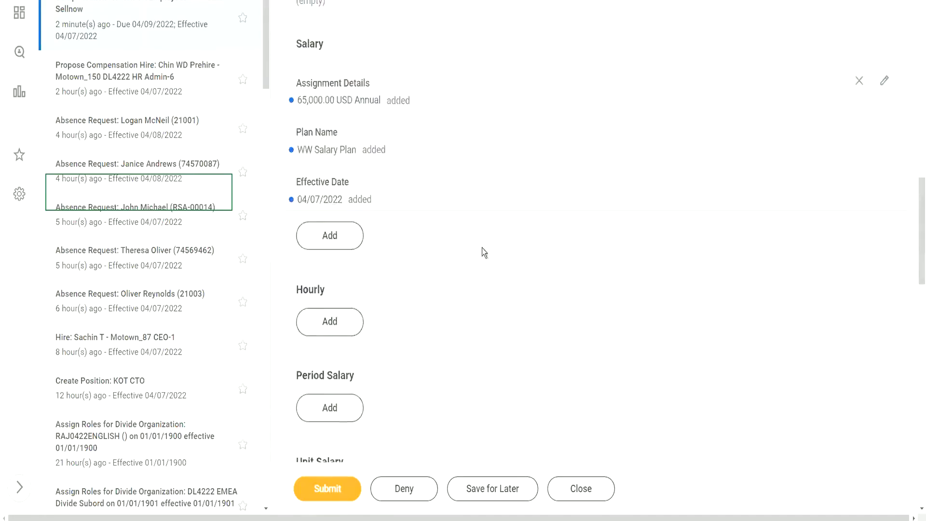
left_click(326, 487)
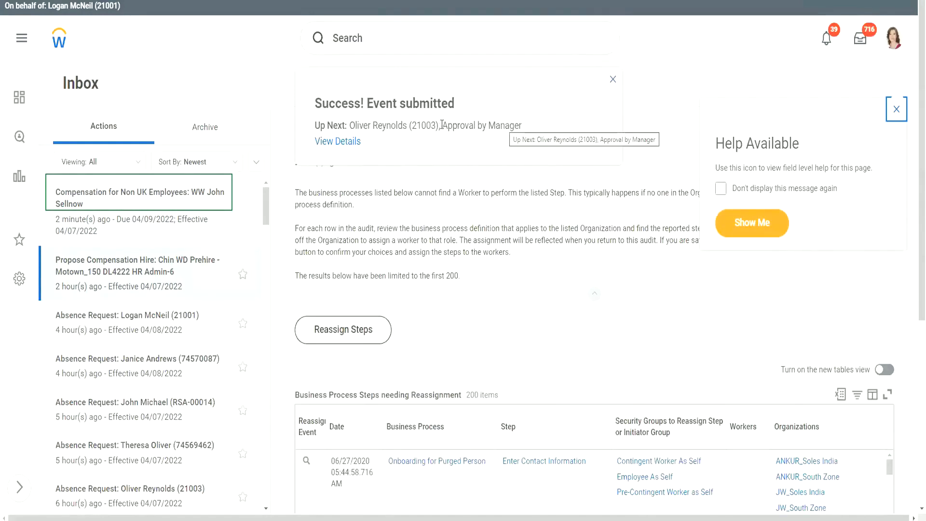
Open View Details from the Propose Compensation Hire success message.
left_click_drag(441, 128, 532, 129)
left_click(398, 144)
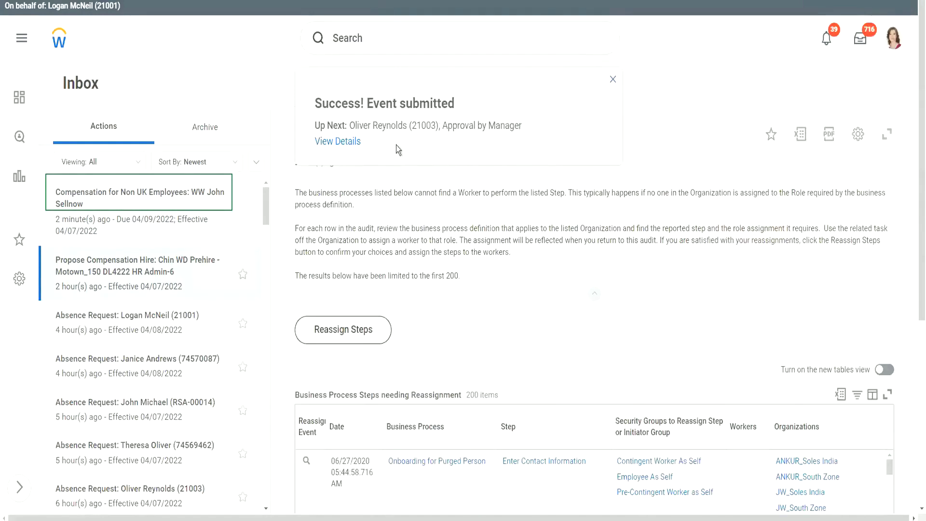
left_click(337, 145)
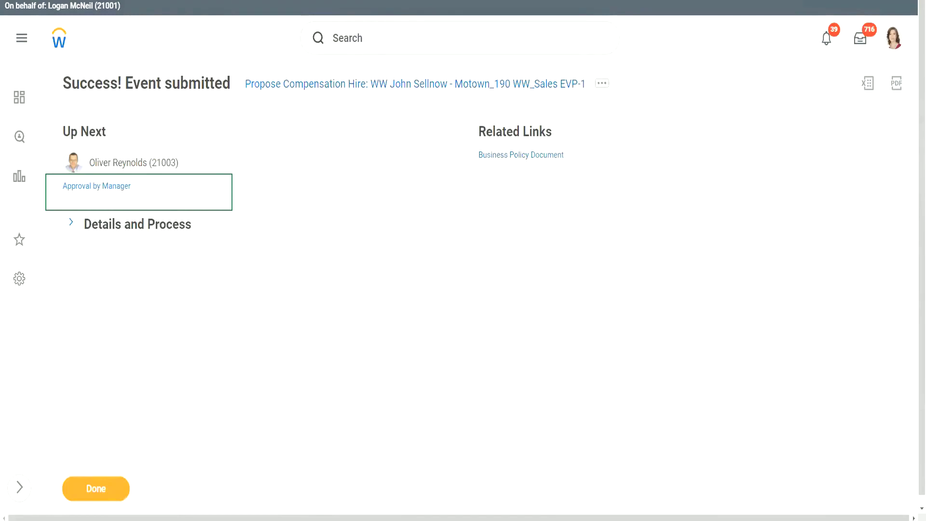
mouse_move(187, 164)
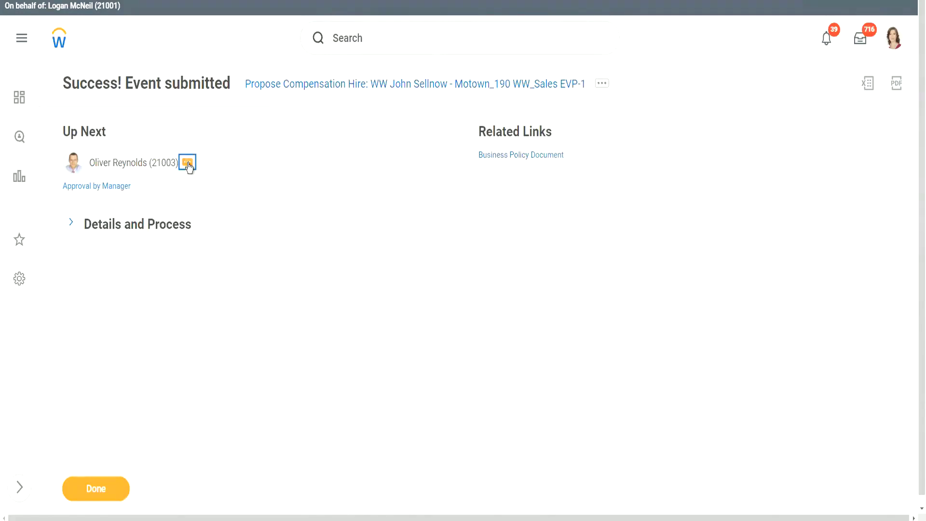
left_click(188, 164)
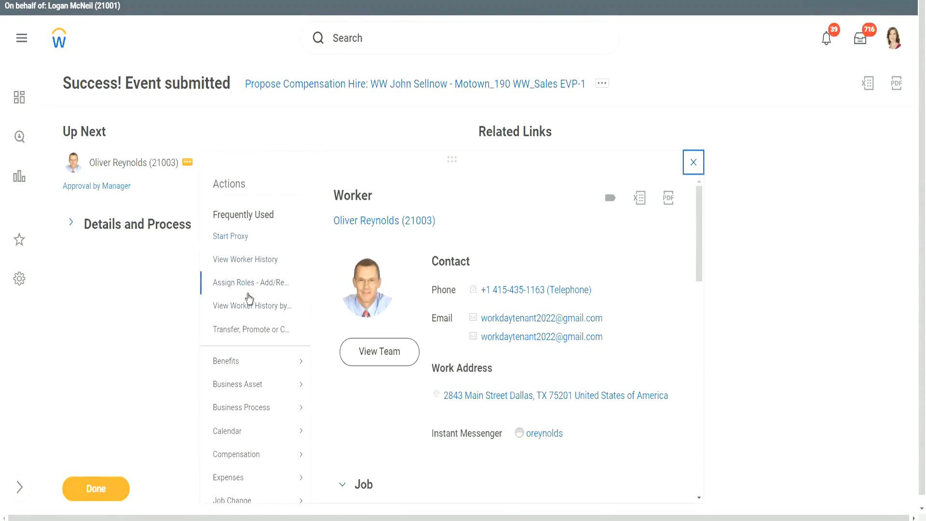
scroll(249, 299, "down", 10)
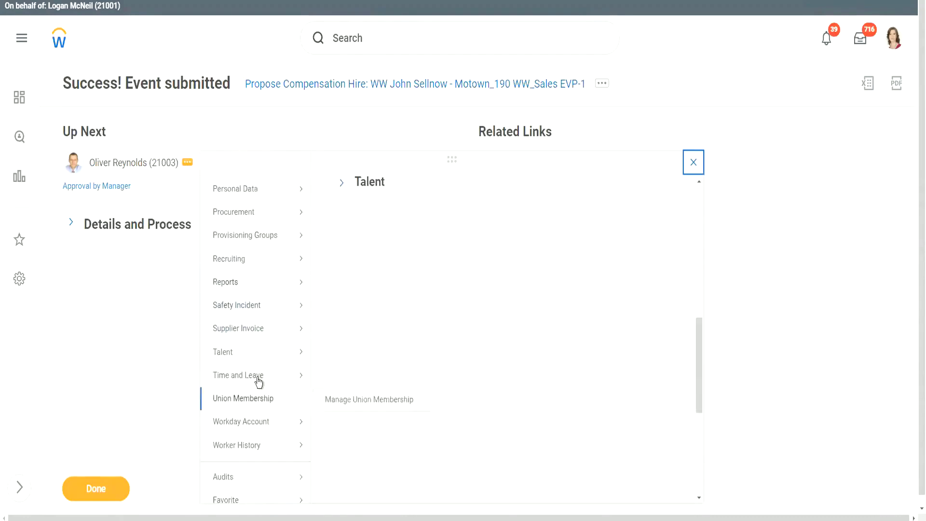
scroll(259, 382, "down", 4)
mouse_move(250, 433)
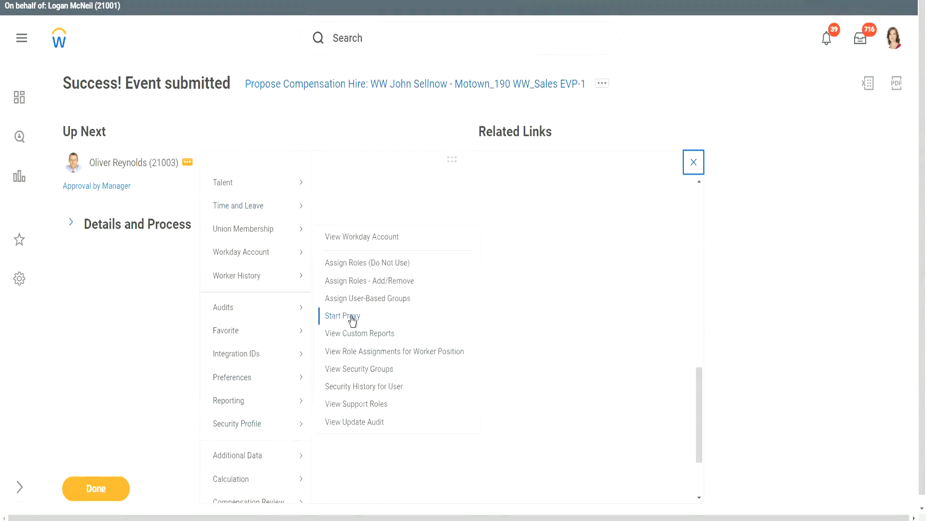
left_click(282, 120)
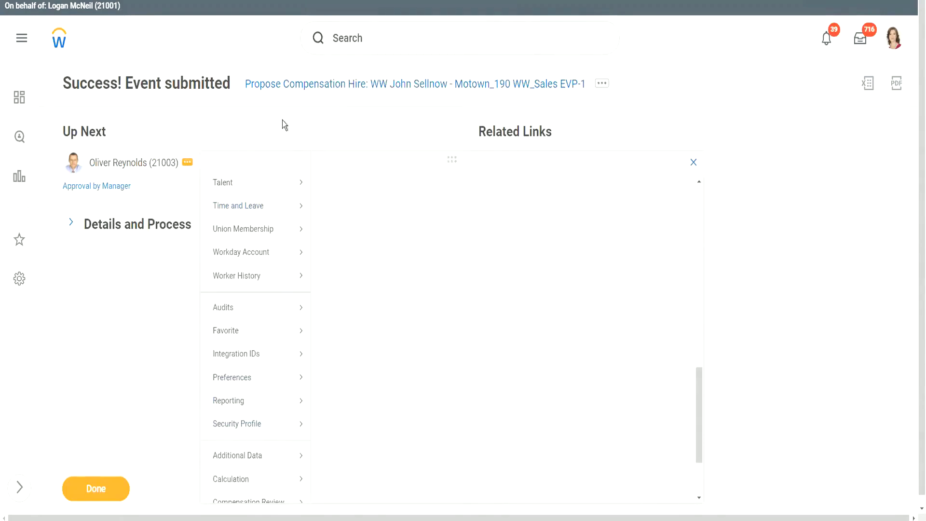
Use 'start proxy' to begin a proxy session acting as the approving manager.
left_click(347, 37)
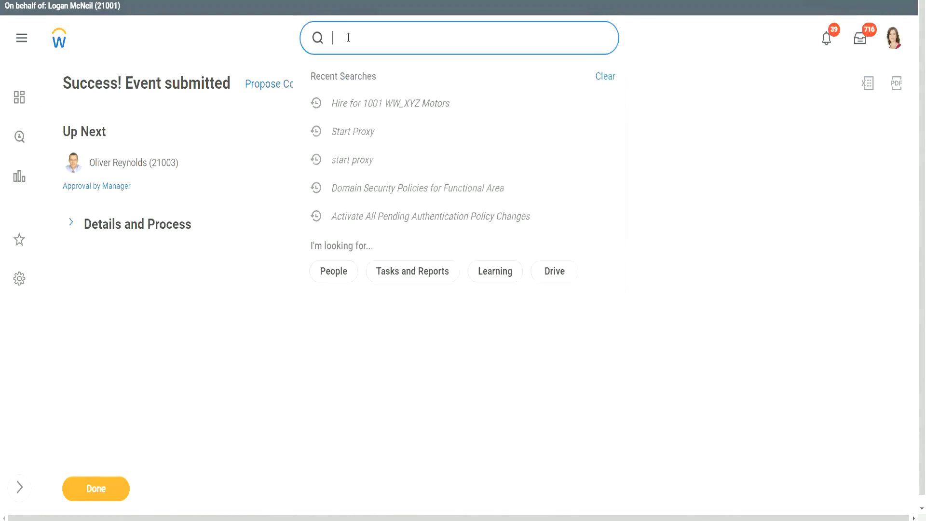
type("start proxy")
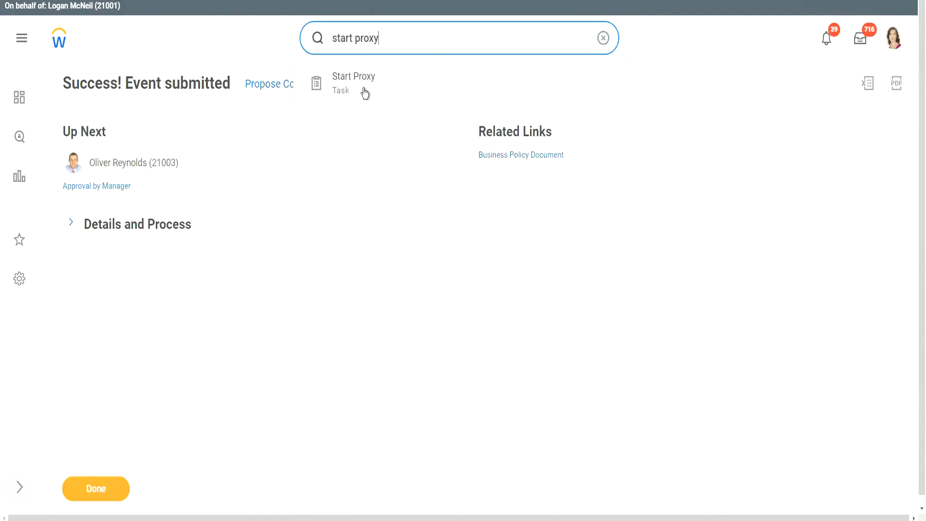
left_click(216, 133)
left_click(187, 164)
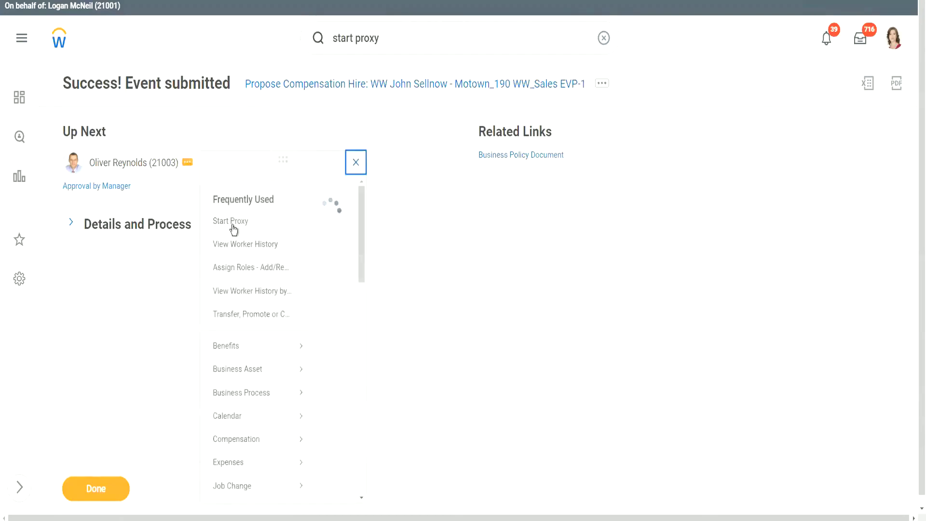
left_click(234, 236)
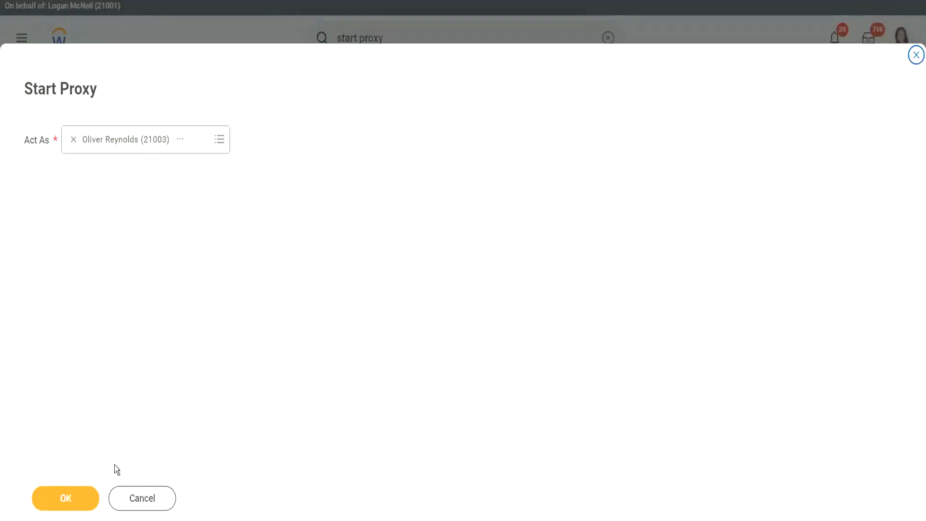
left_click(65, 498)
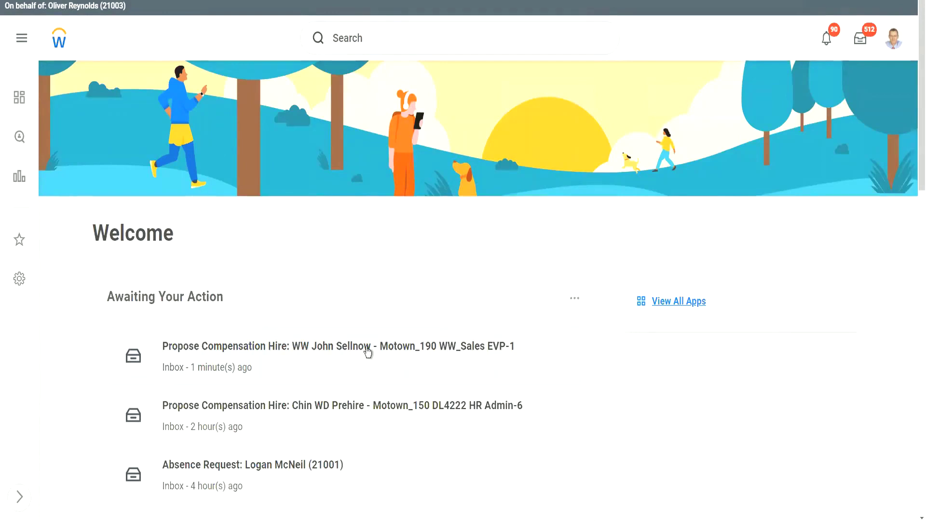
left_click(370, 338)
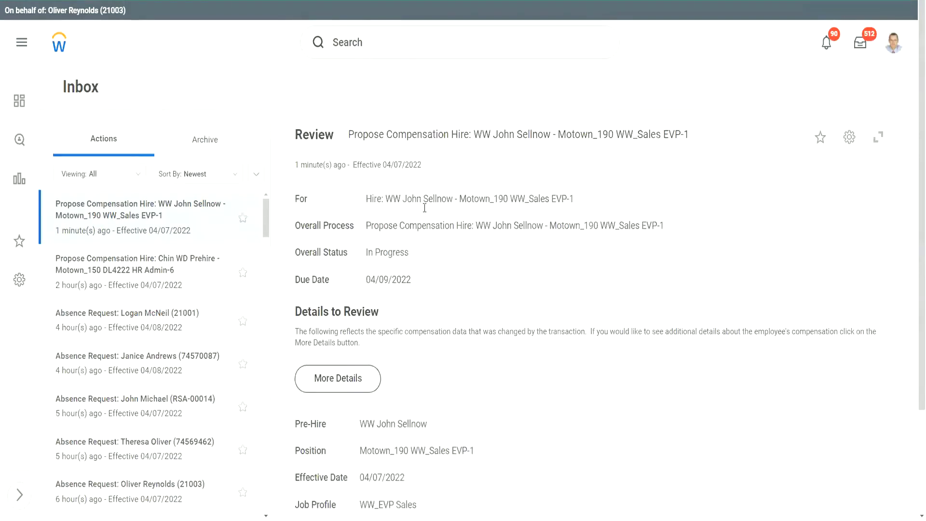
scroll(603, 236, "down", 7)
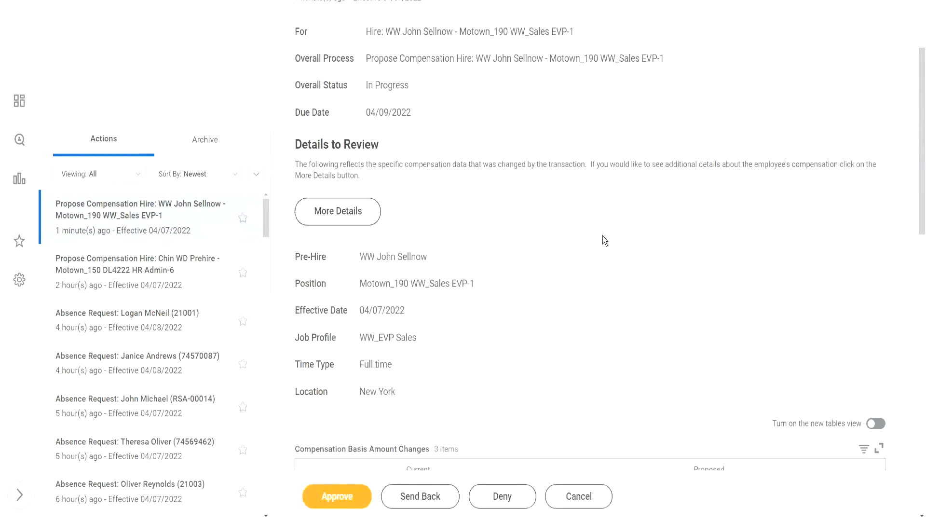
scroll(603, 236, "down", 1)
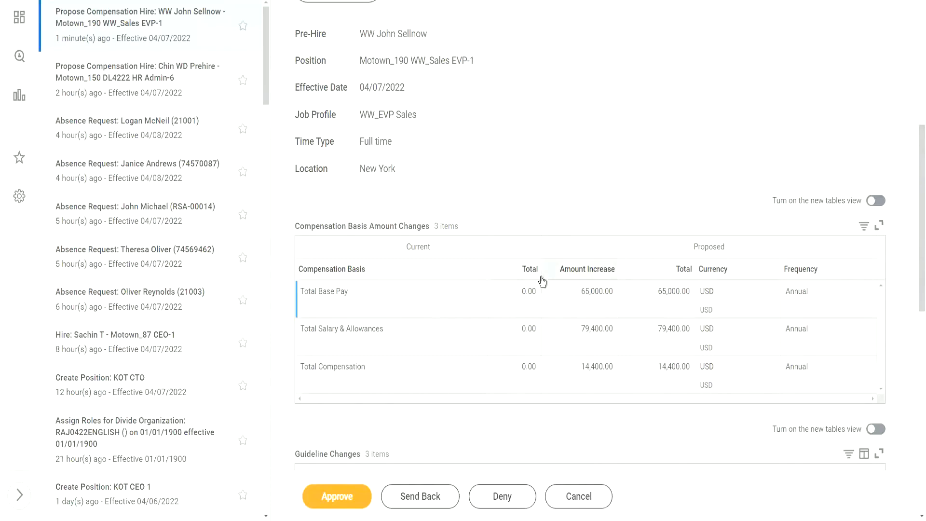
scroll(547, 256, "down", 2)
scroll(549, 250, "down", 1)
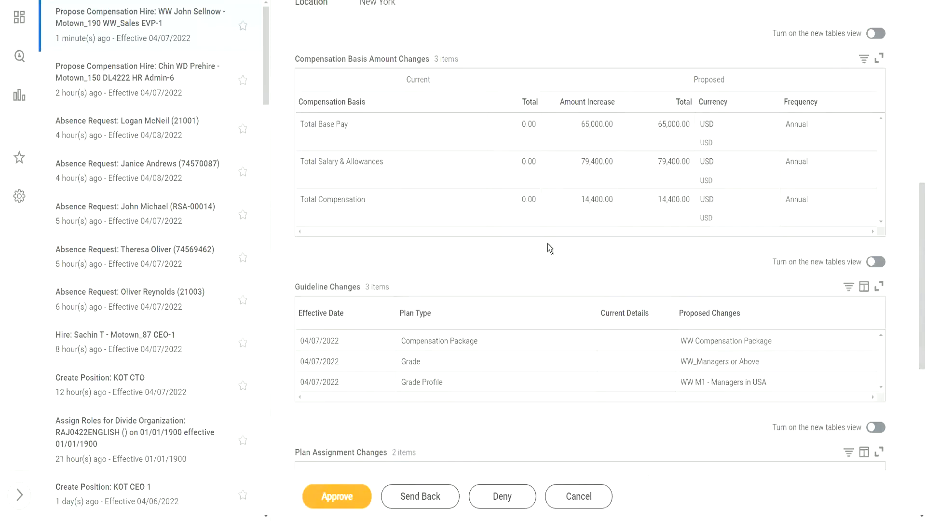
scroll(548, 247, "down", 5)
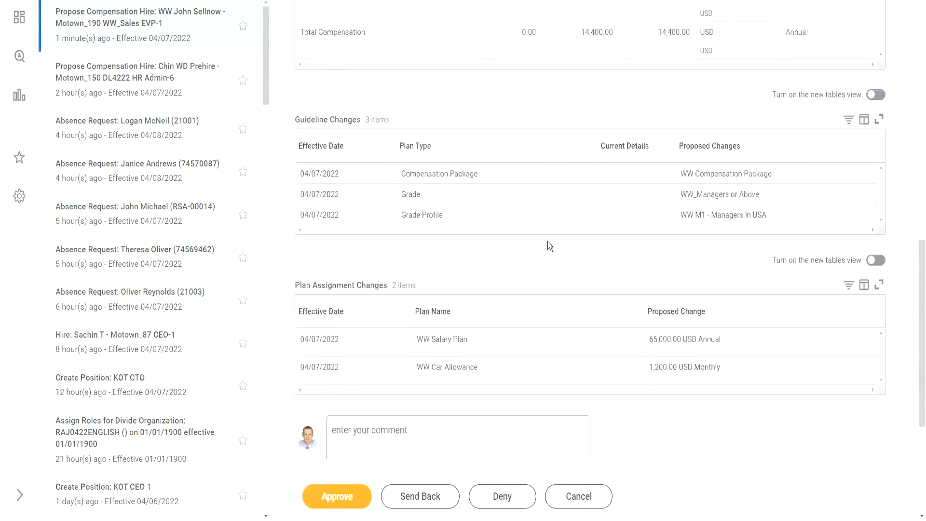
scroll(550, 244, "up", 5)
scroll(551, 244, "up", 2)
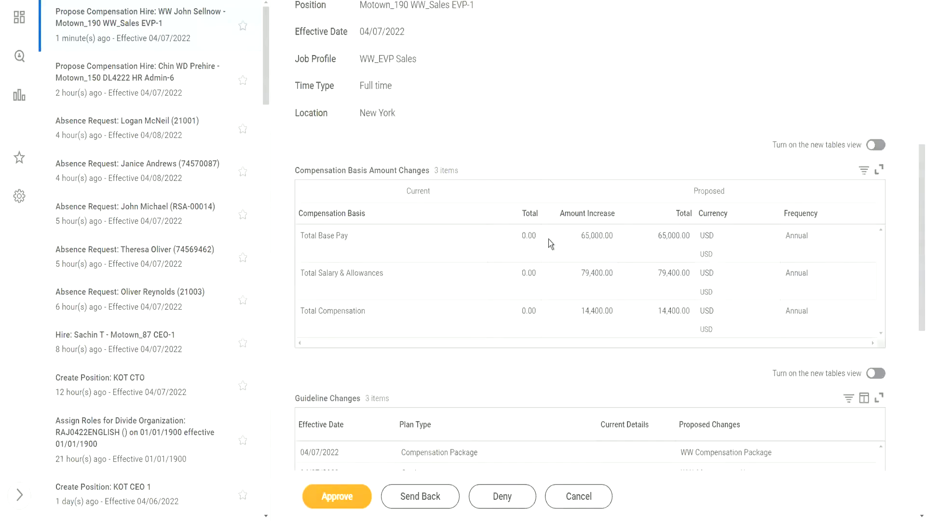
scroll(550, 244, "down", 2)
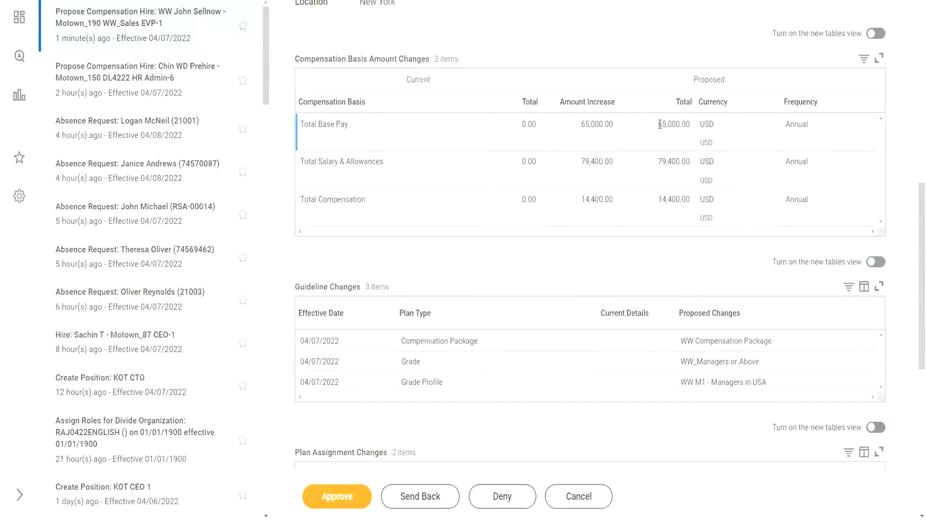
left_click_drag(659, 123, 676, 123)
left_click(656, 151)
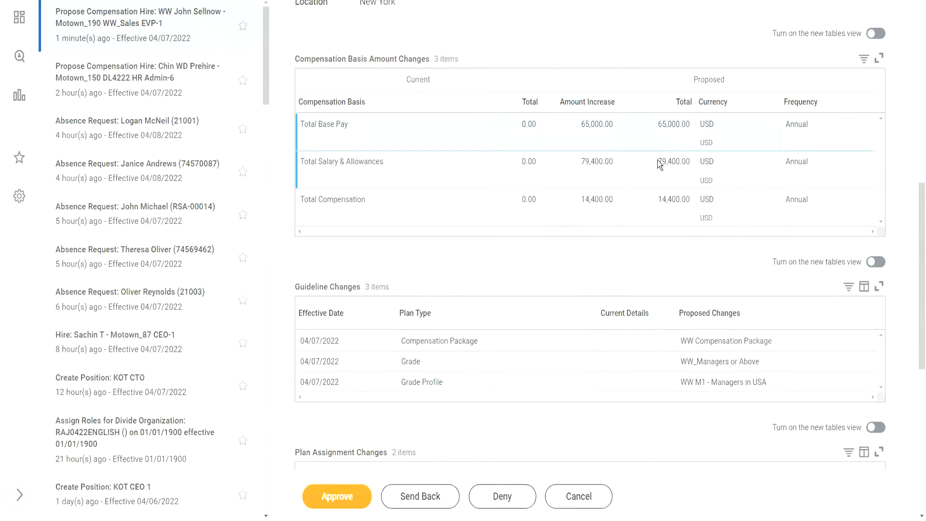
left_click_drag(657, 162, 686, 161)
left_click_drag(658, 199, 690, 200)
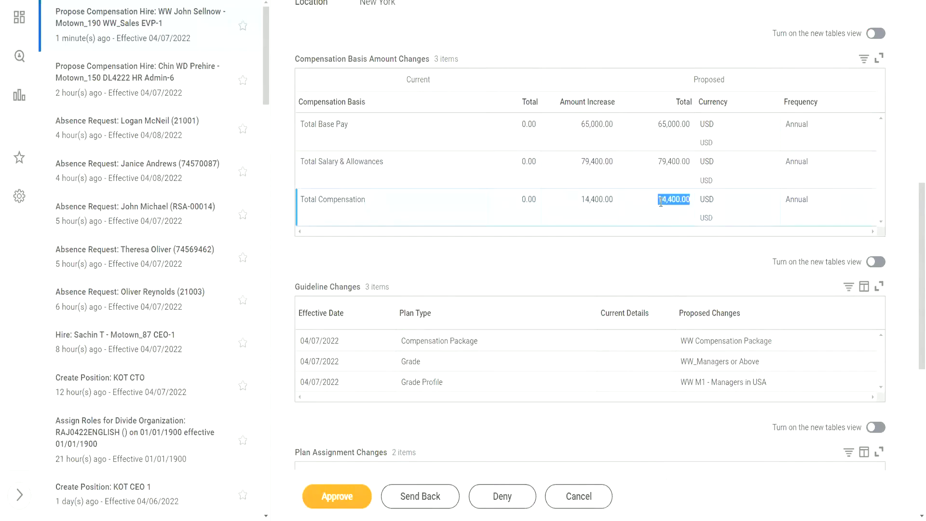
left_click(609, 233)
scroll(497, 290, "down", 5)
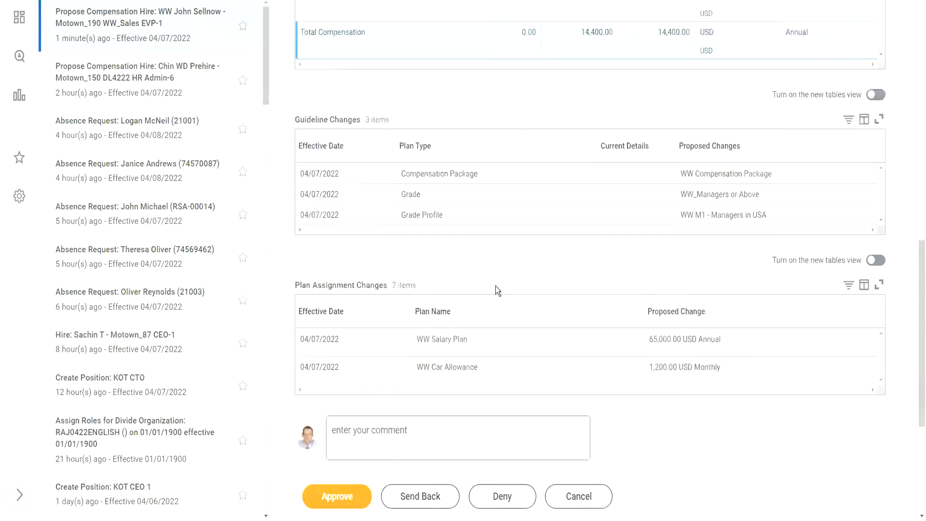
scroll(496, 280, "up", 6)
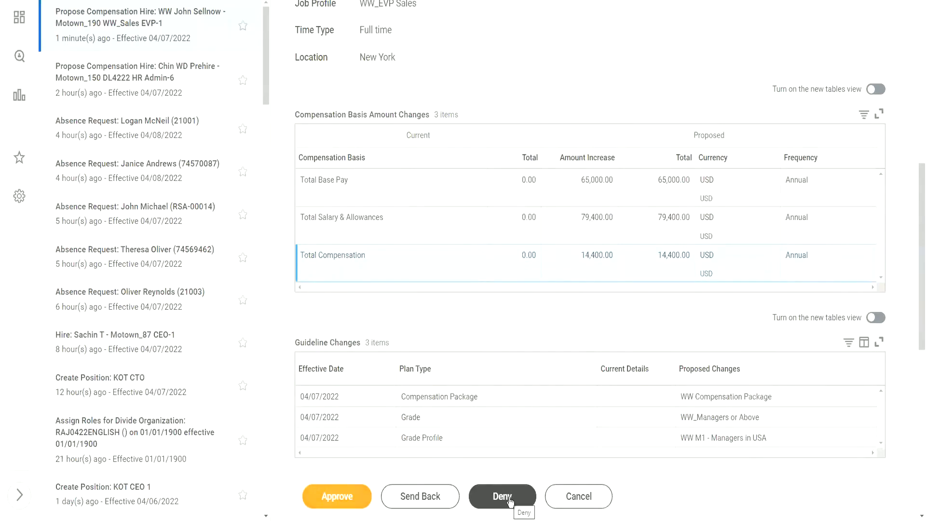
Approve the Propose Compensation Hire item and refresh the Inbox to load the Hire review.
left_click(344, 504)
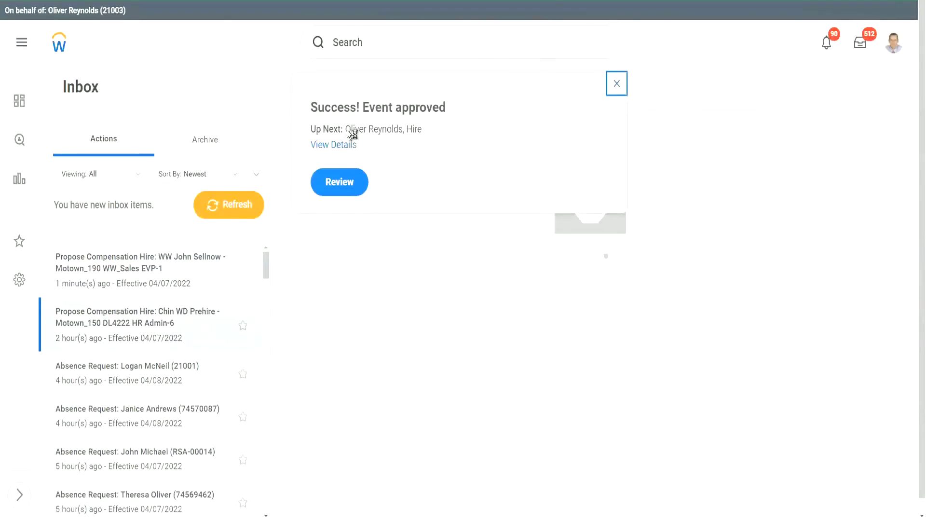
left_click_drag(346, 130, 399, 129)
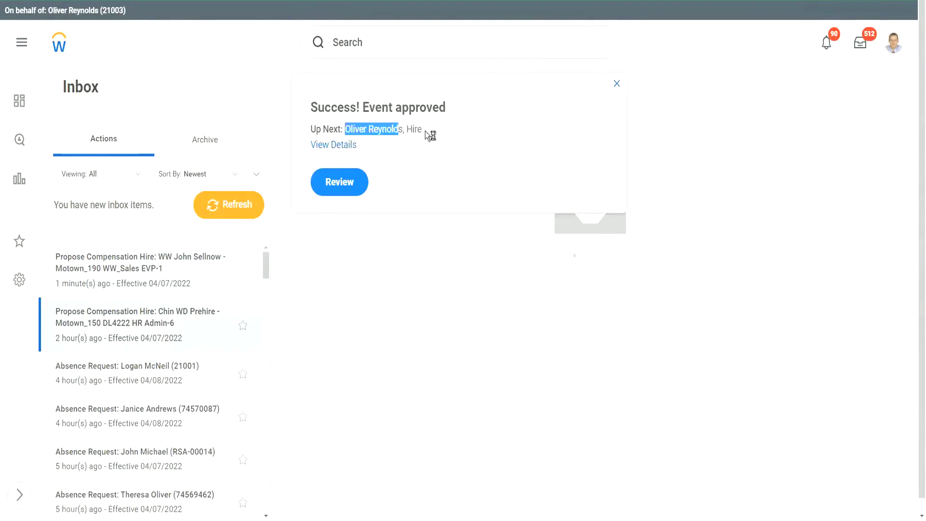
left_click(250, 203)
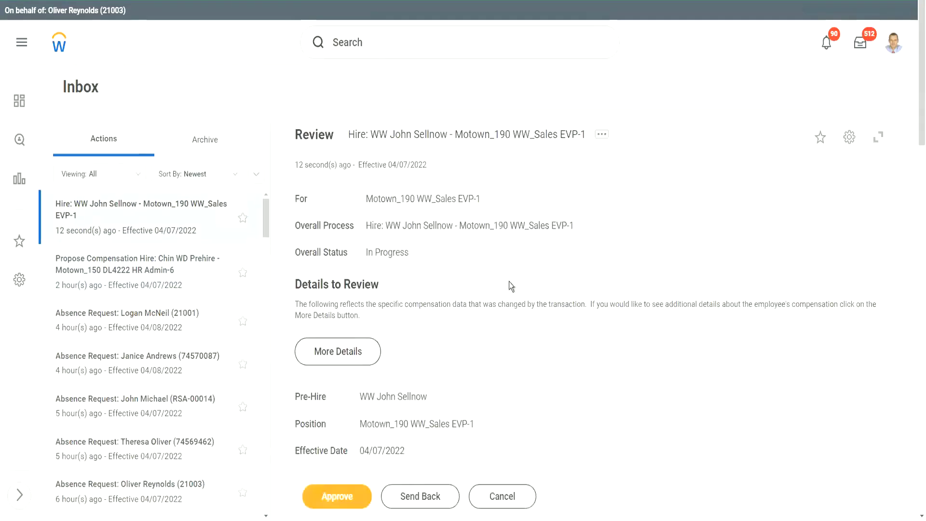
scroll(508, 279, "down", 5)
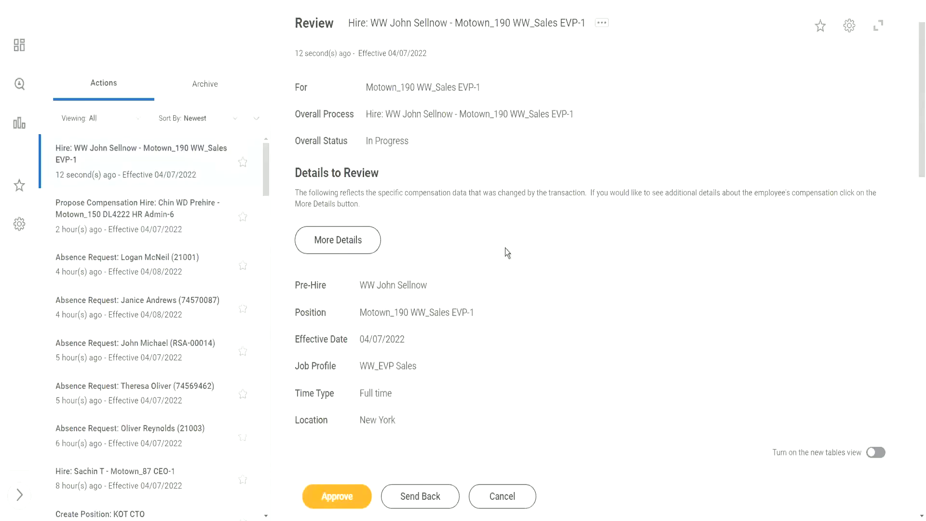
scroll(506, 217, "down", 2)
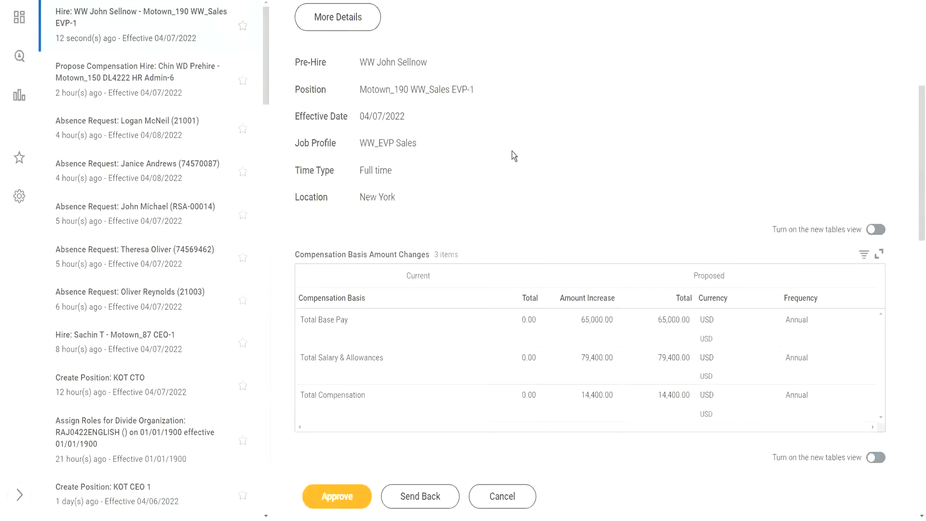
scroll(513, 154, "up", 3)
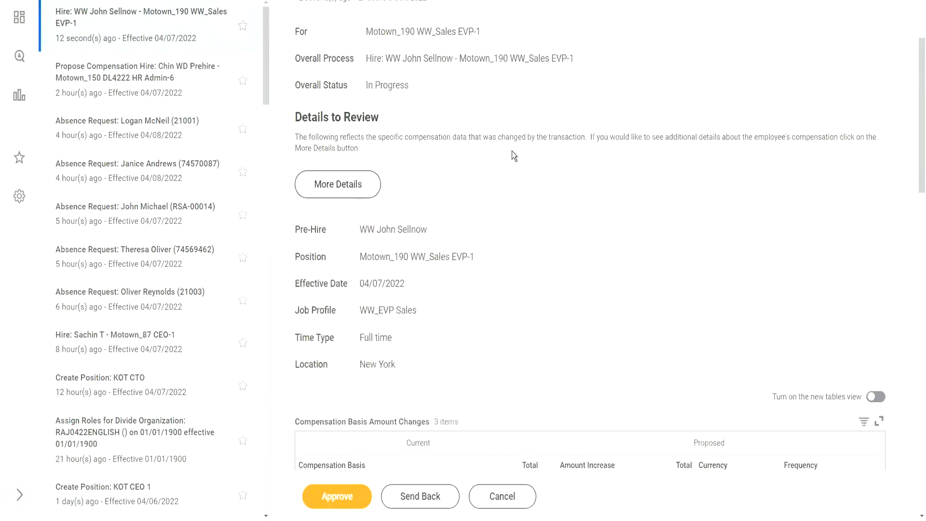
scroll(483, 183, "up", 2)
left_click(347, 241)
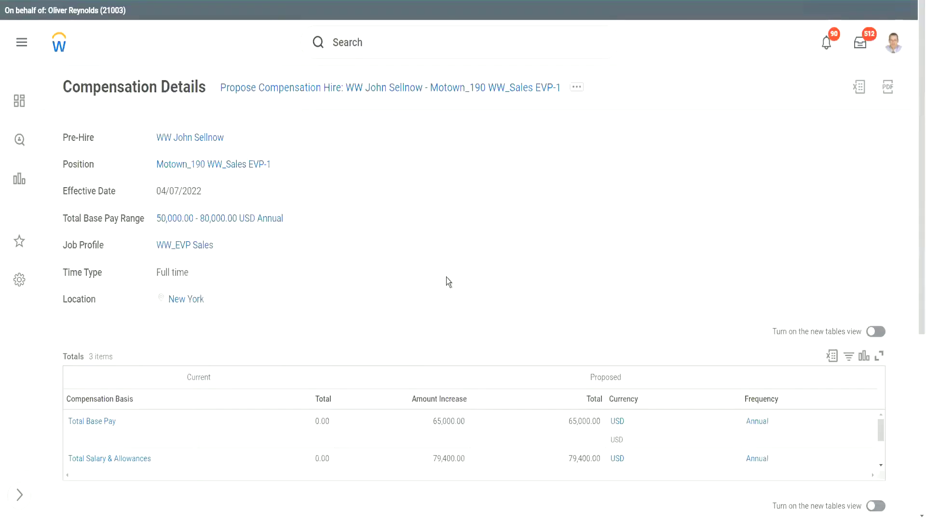
scroll(447, 274, "down", 5)
scroll(442, 275, "down", 2)
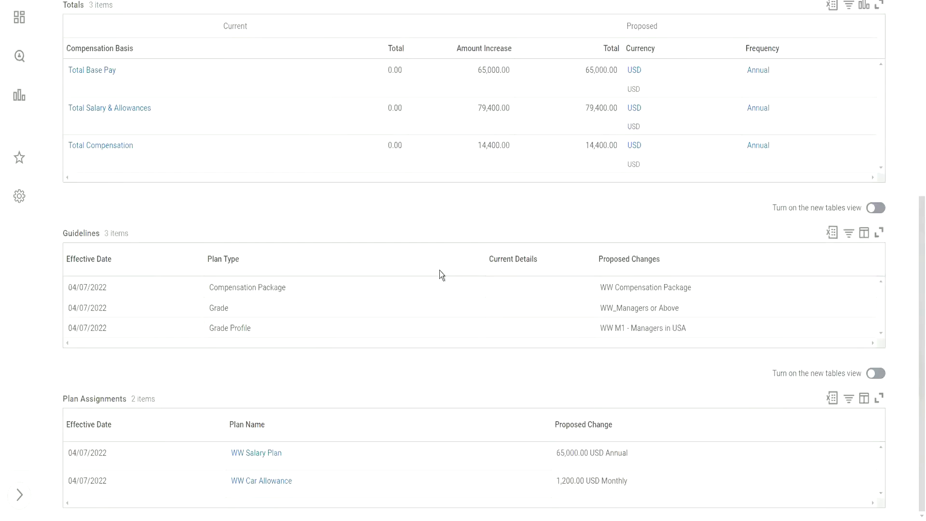
scroll(443, 269, "up", 7)
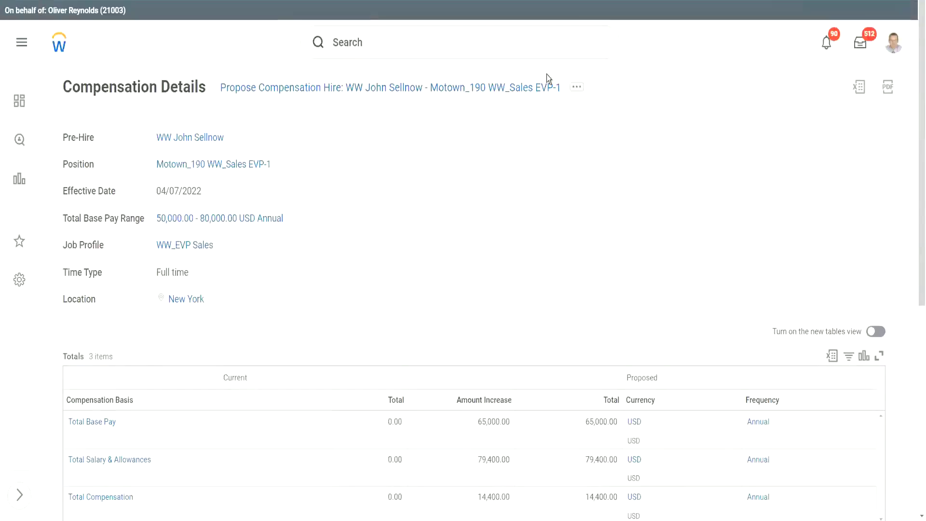
left_click(862, 45)
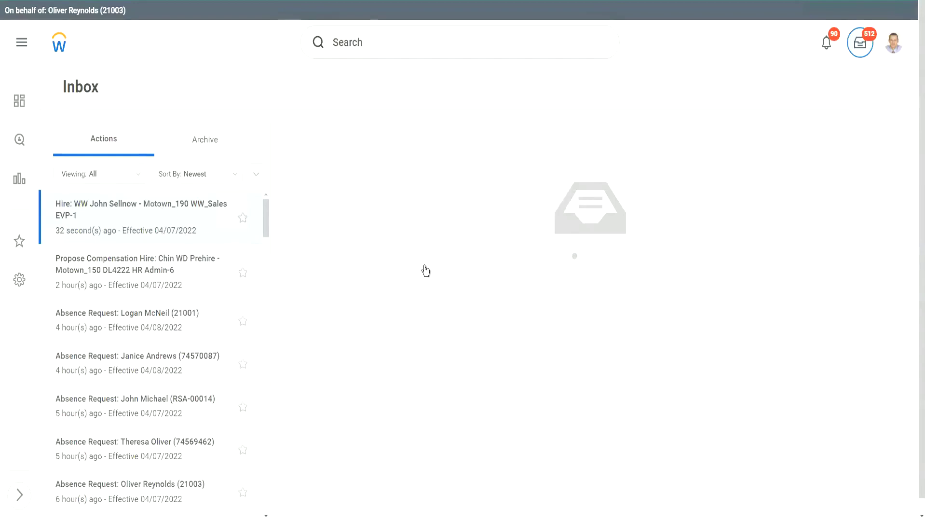
scroll(432, 283, "down", 5)
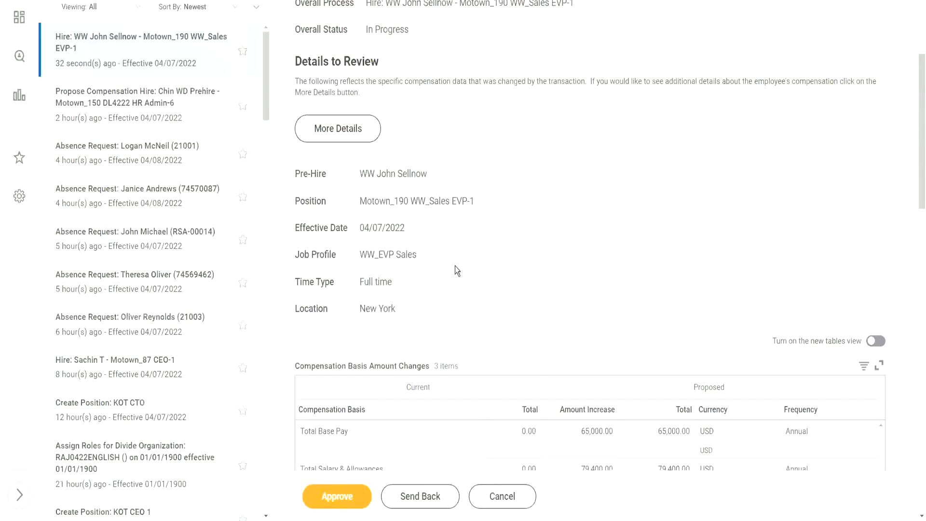
scroll(455, 265, "down", 10)
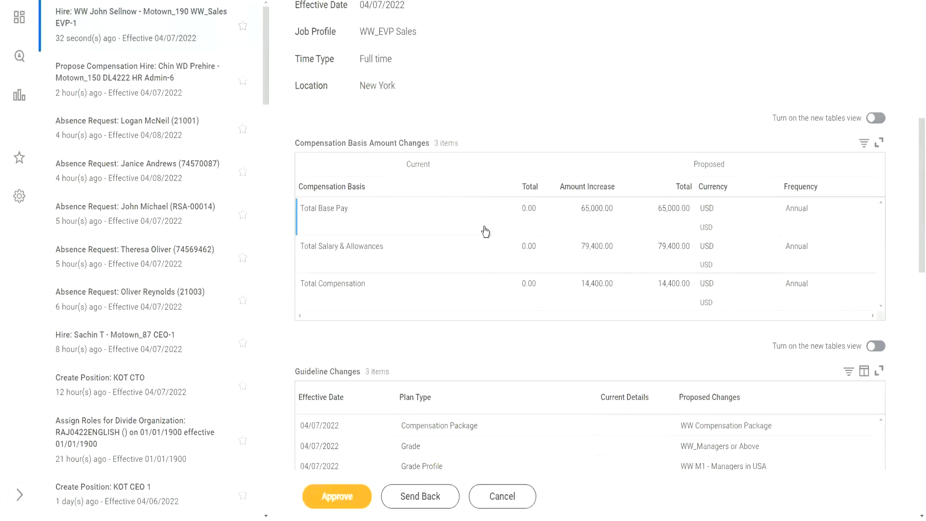
scroll(476, 283, "down", 7)
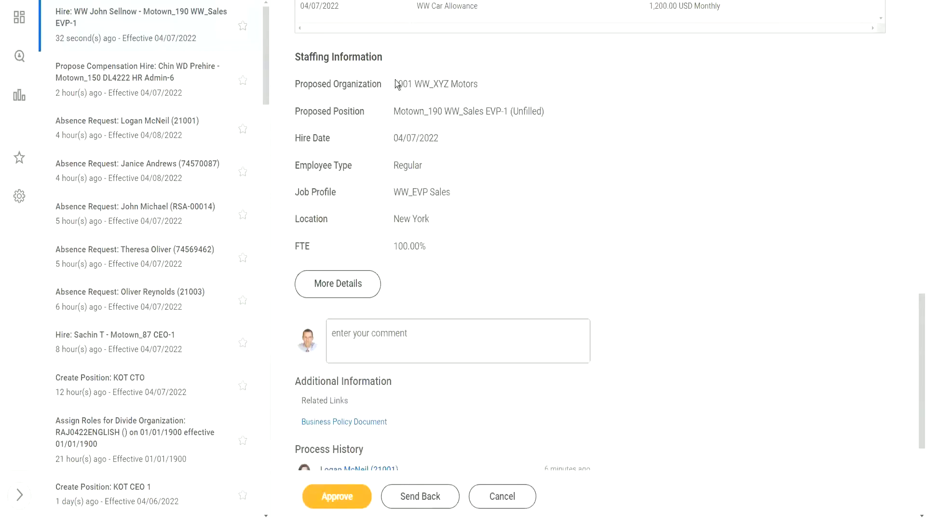
double_click(406, 132)
left_click(399, 161)
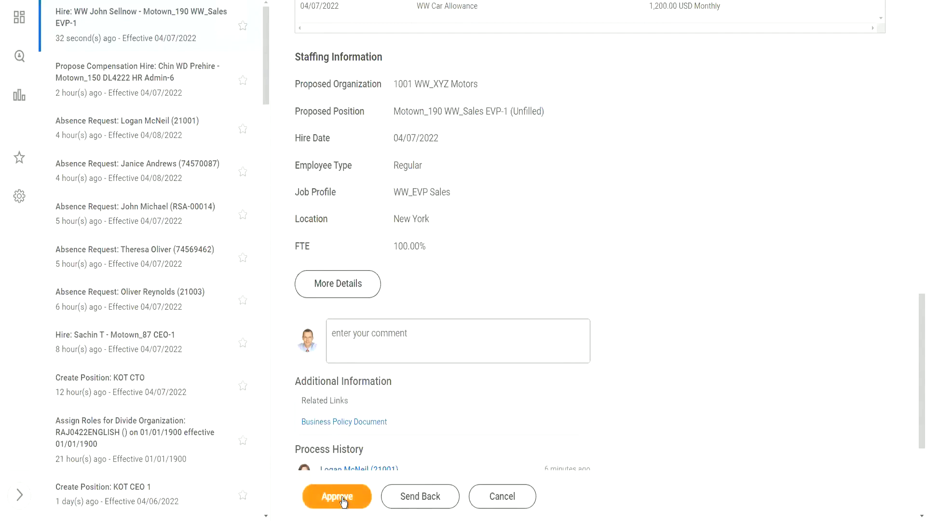
Approve the Motown_190 WW_Sales EVP-1 hire and expand its Details and Process section.
left_click(343, 502)
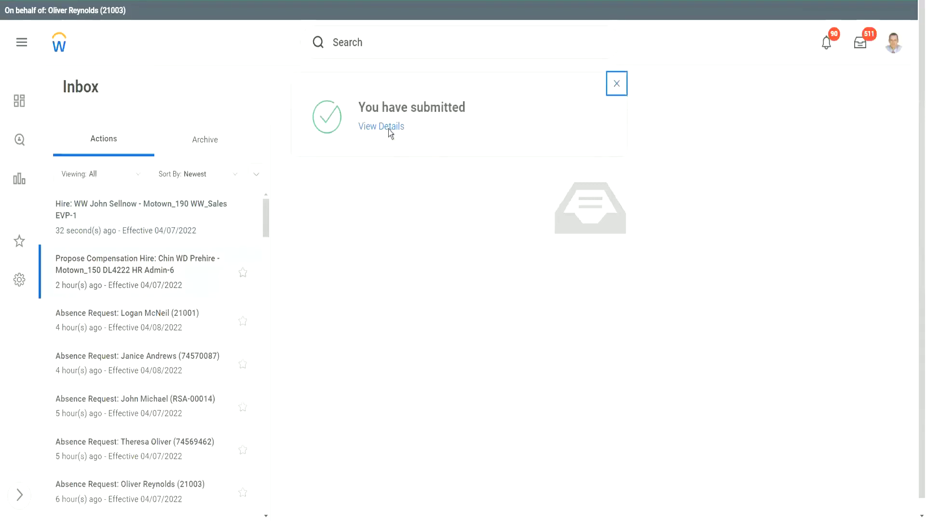
left_click(388, 129)
left_click(387, 127)
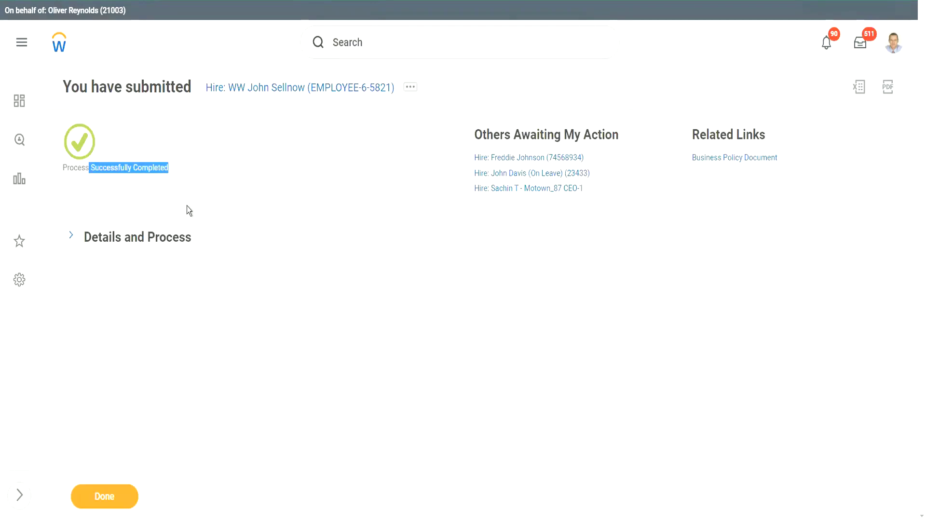
left_click(71, 238)
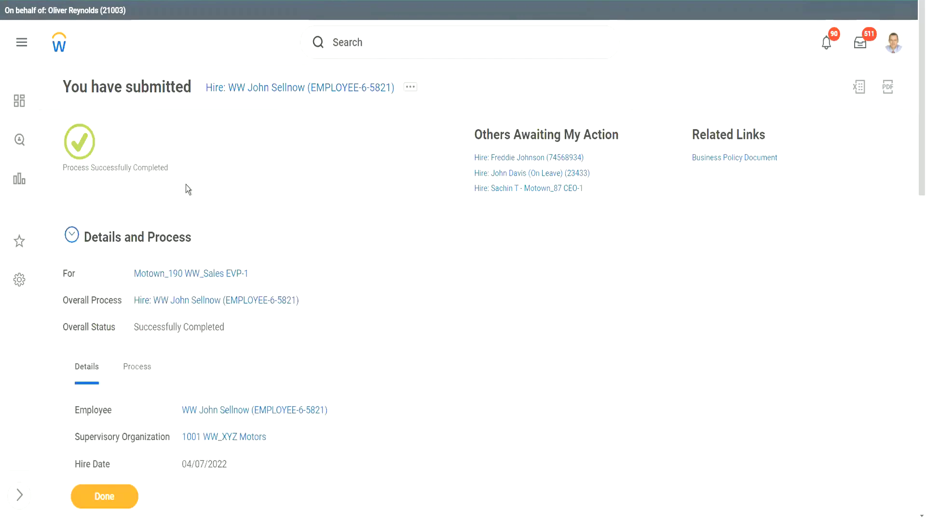
scroll(246, 188, "down", 5)
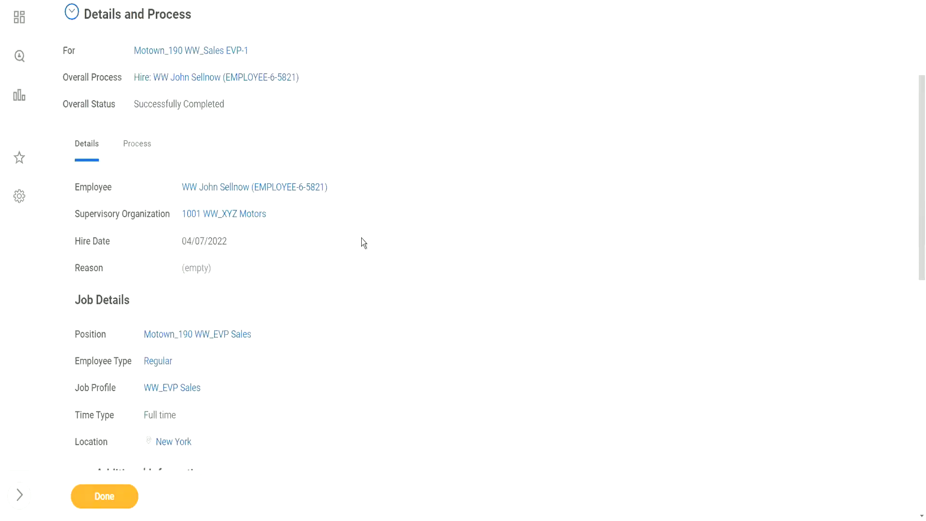
scroll(362, 242, "down", 2)
scroll(357, 244, "up", 4)
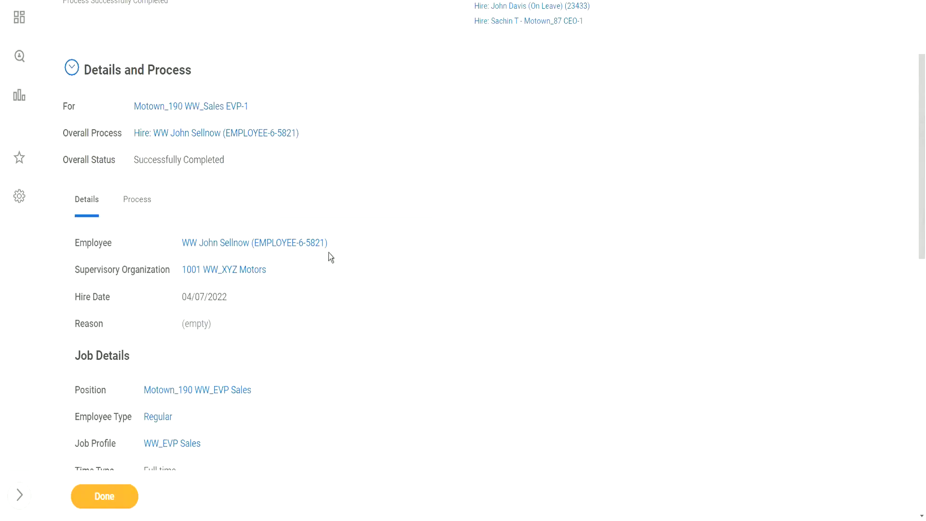
Review the hire's process history: Onboarding auto-completed, Workday account edit not required, account created.
left_click(135, 206)
scroll(432, 279, "down", 3)
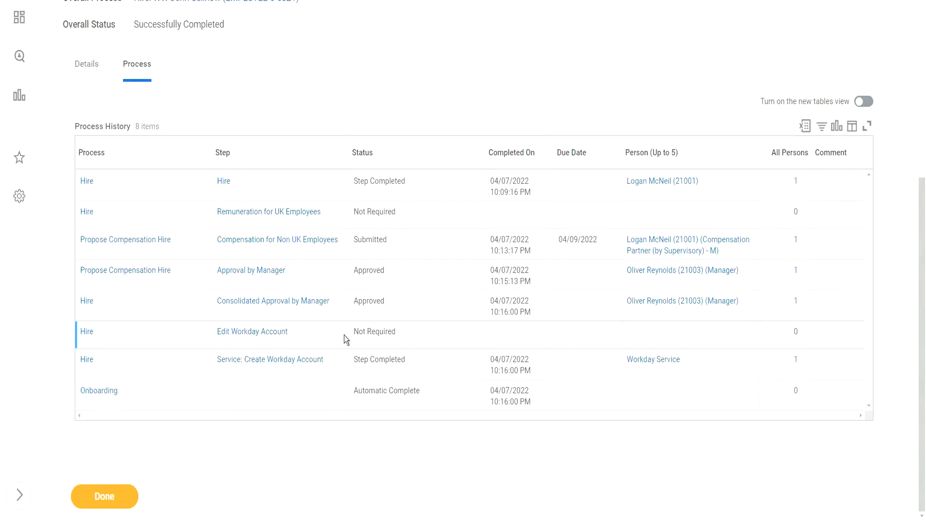
triple_click(386, 390)
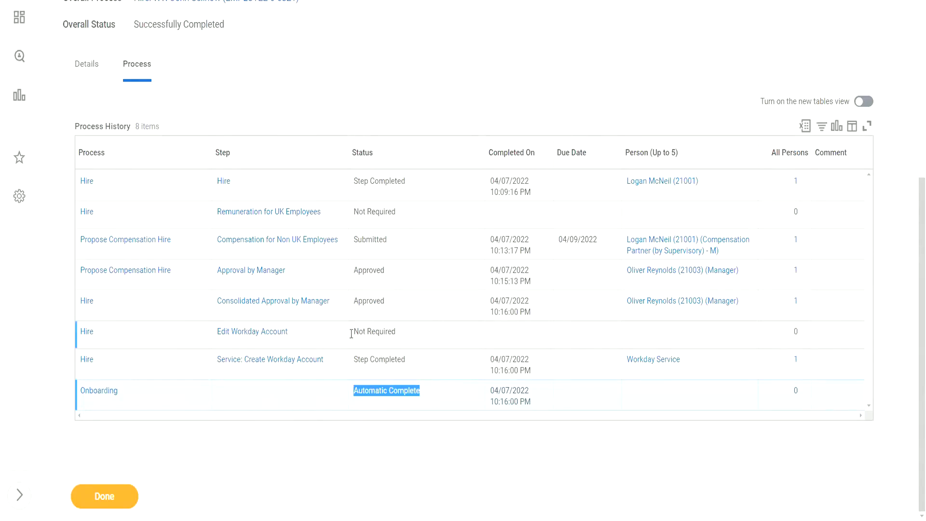
left_click_drag(354, 333, 400, 331)
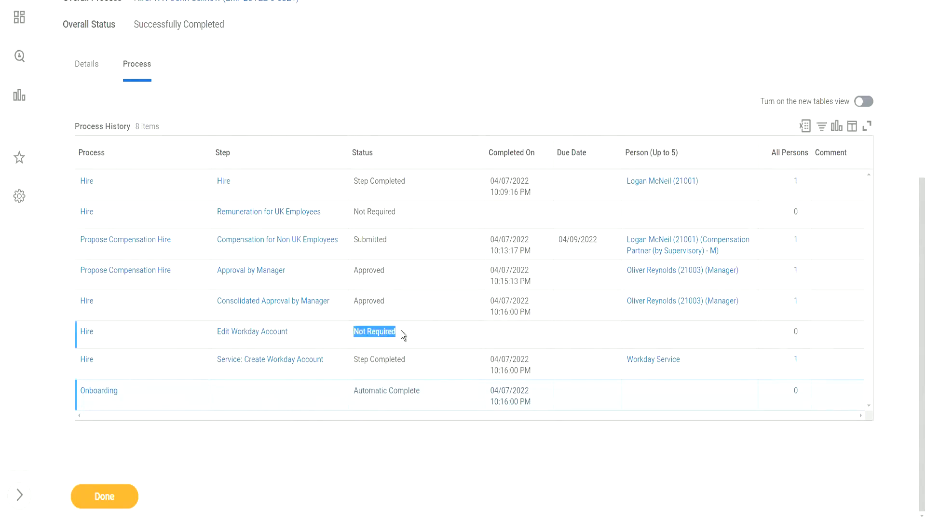
left_click(363, 335)
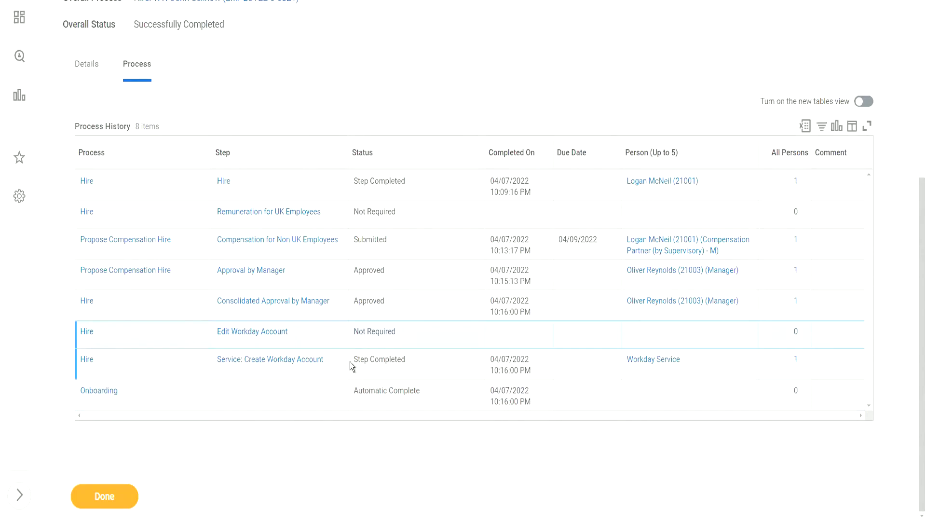
left_click_drag(352, 360, 409, 359)
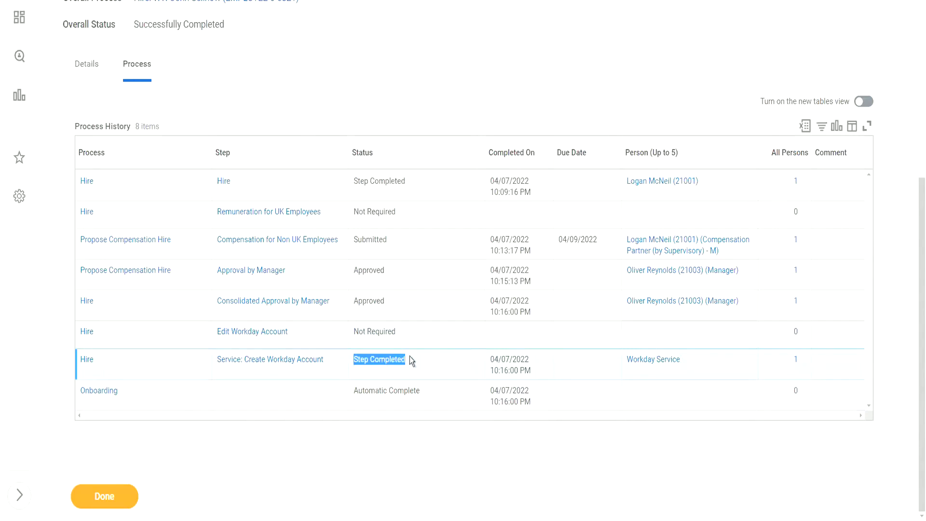
Check who completed account creation, close that list, and return to the Inbox with Done.
left_click(796, 362)
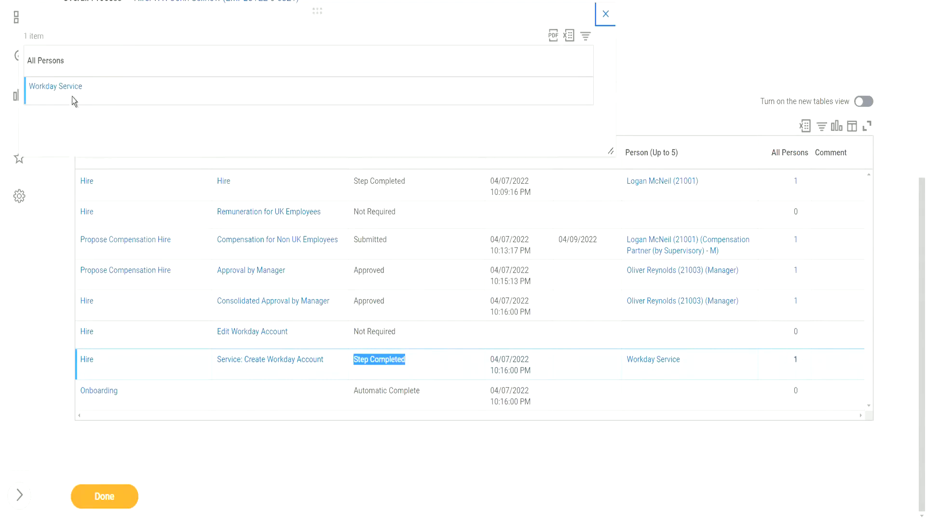
left_click(606, 14)
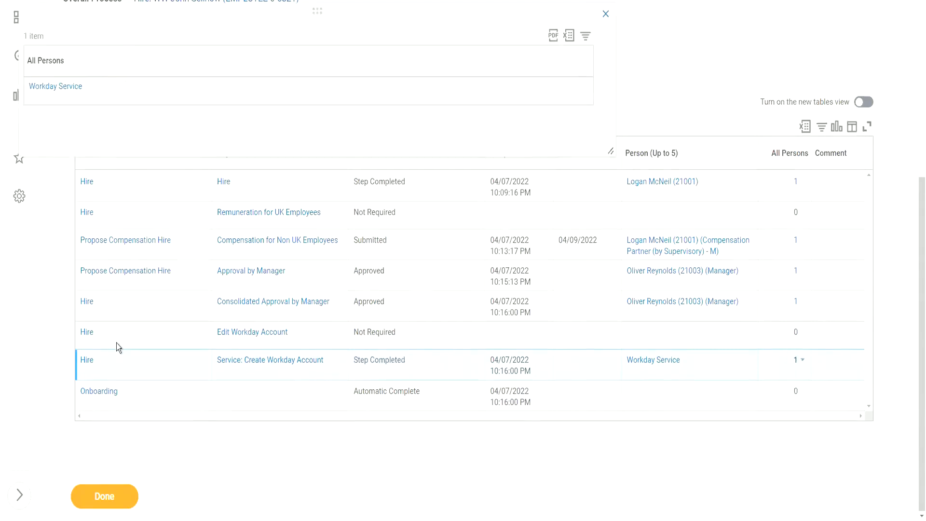
left_click(107, 497)
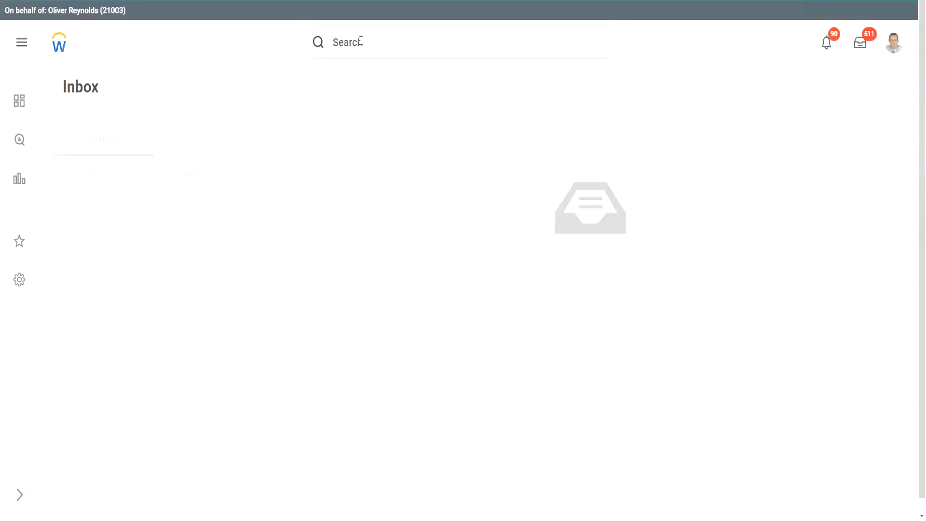
Start a proxy session as the compensation partner, found by user name, then search for 1001.
left_click(357, 44)
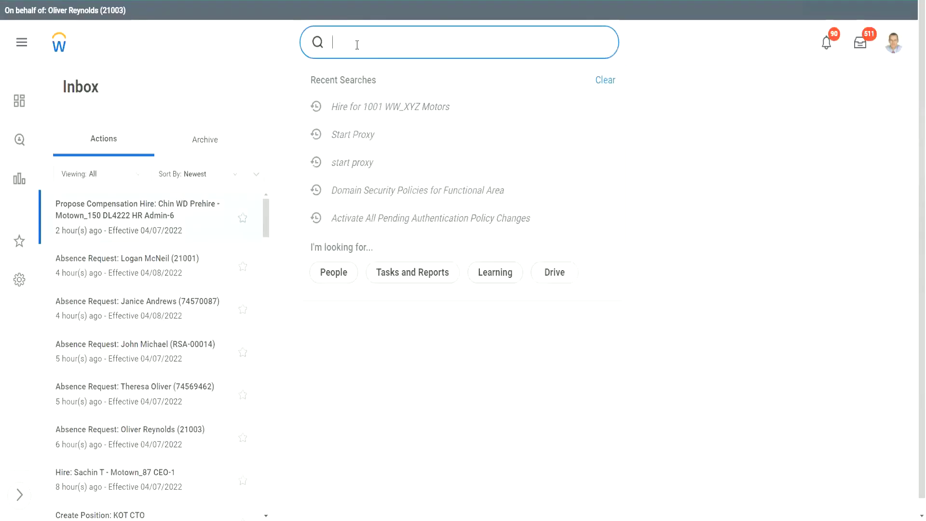
type("start proxy")
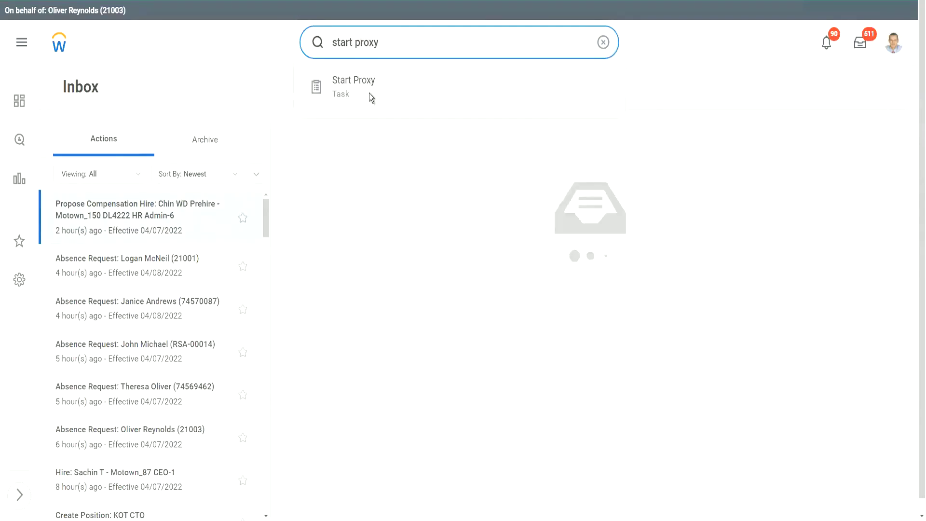
left_click(369, 88)
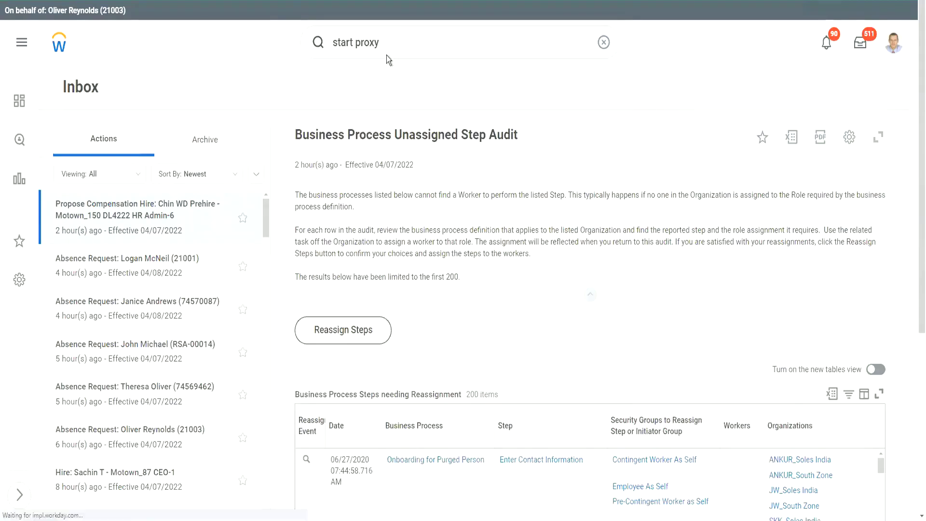
left_click(101, 143)
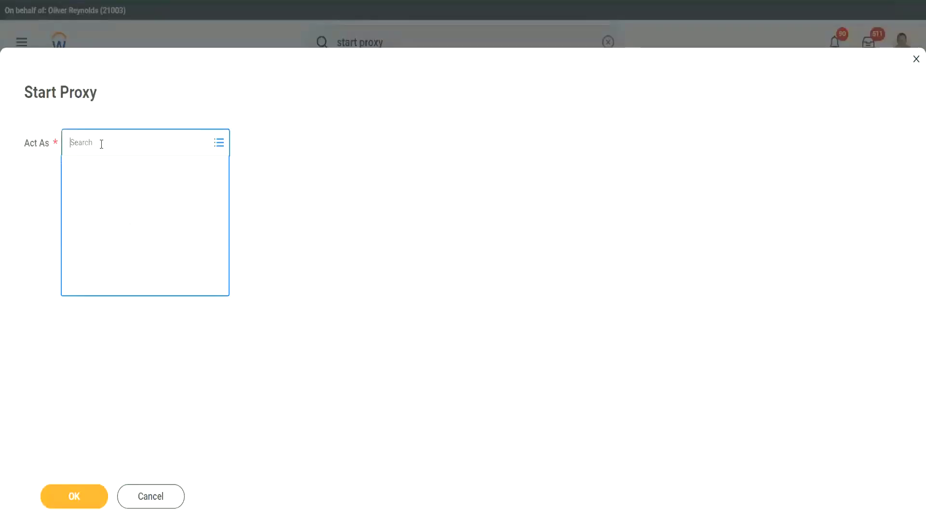
type("lmcneil")
key("Return")
left_click(73, 496)
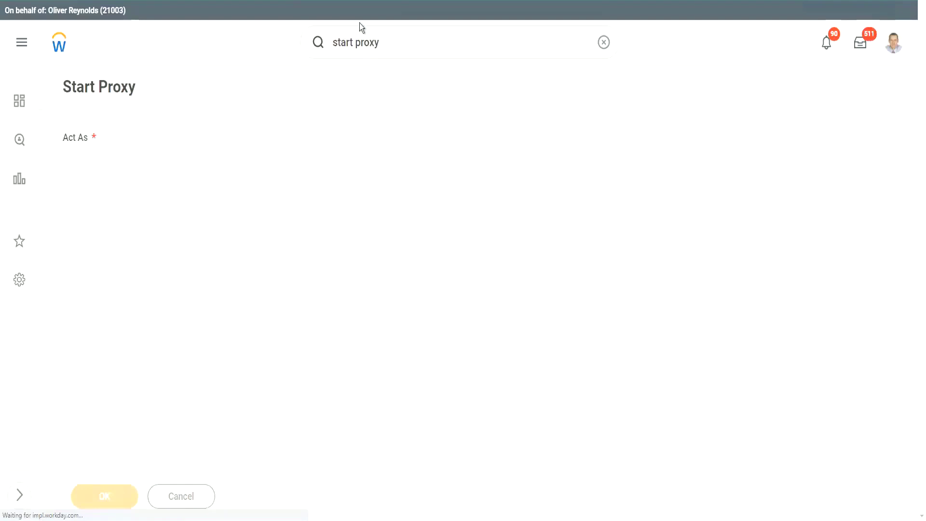
left_click(385, 43)
type("100")
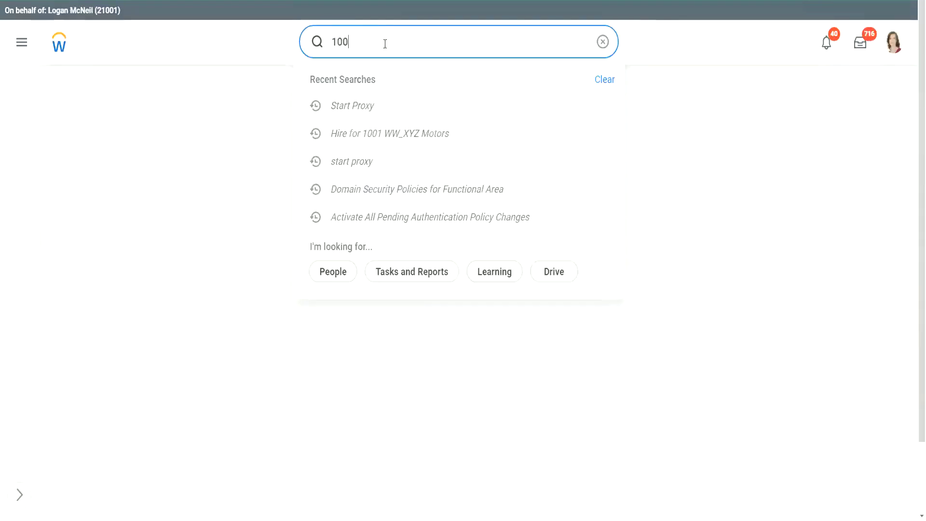
type("1")
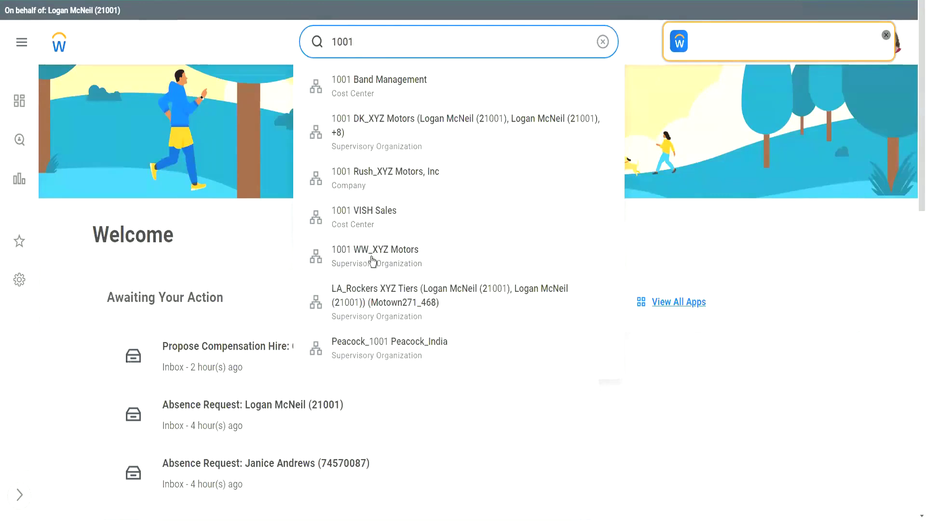
Open the 1001 WW_XYZ Motors organization and select the WW_EVP Sales member.
left_click(373, 261)
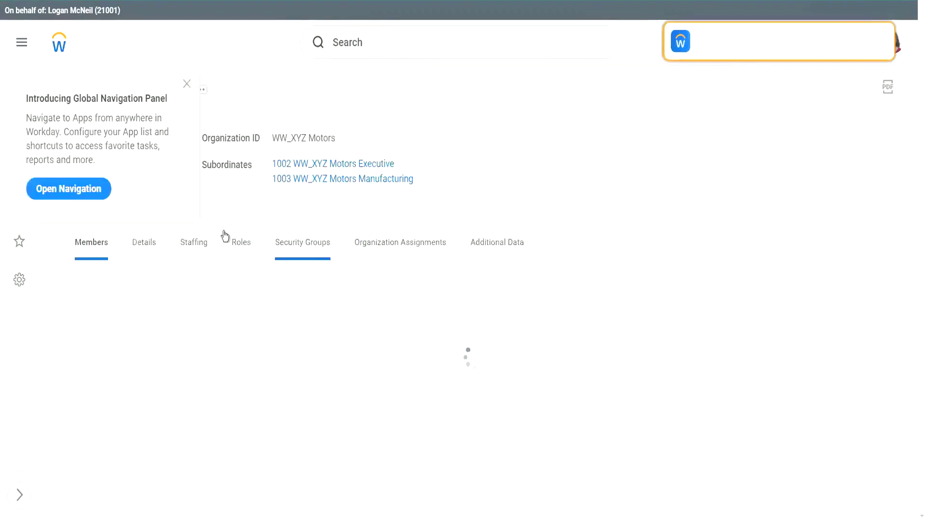
left_click(187, 84)
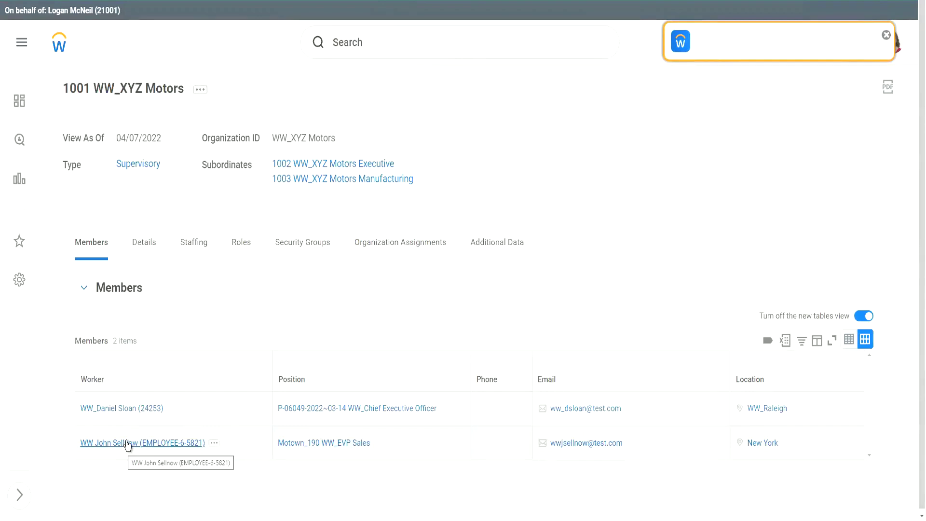
left_click(215, 443)
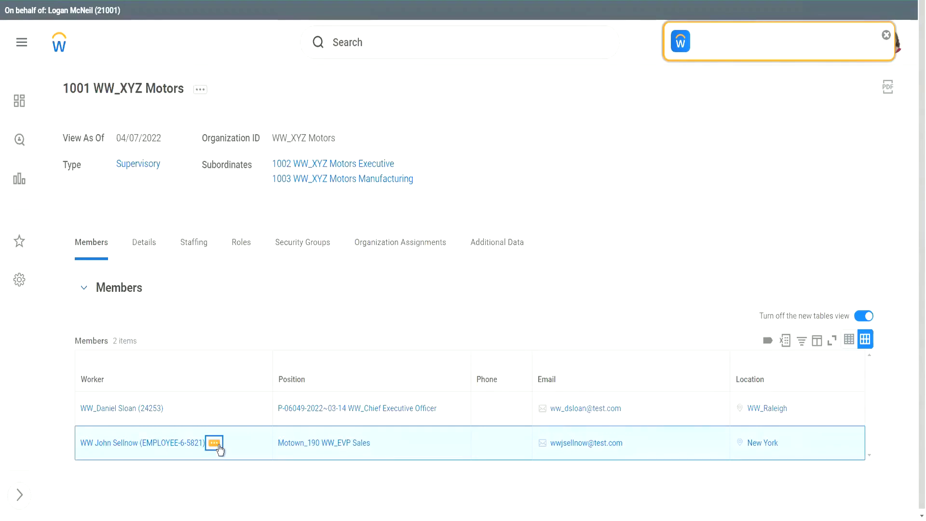
Open the EVP Sales worker's related actions and reach the Security Profile submenu.
left_click(219, 446)
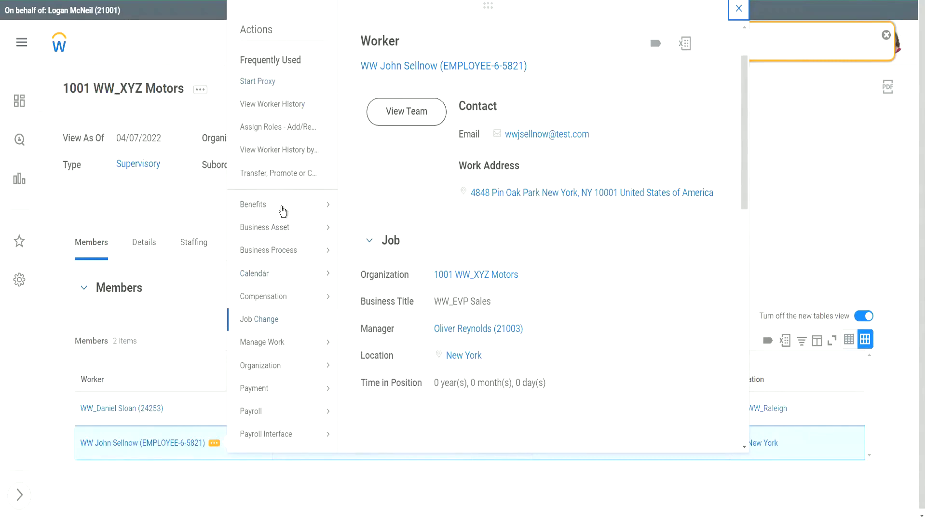
scroll(283, 212, "down", 7)
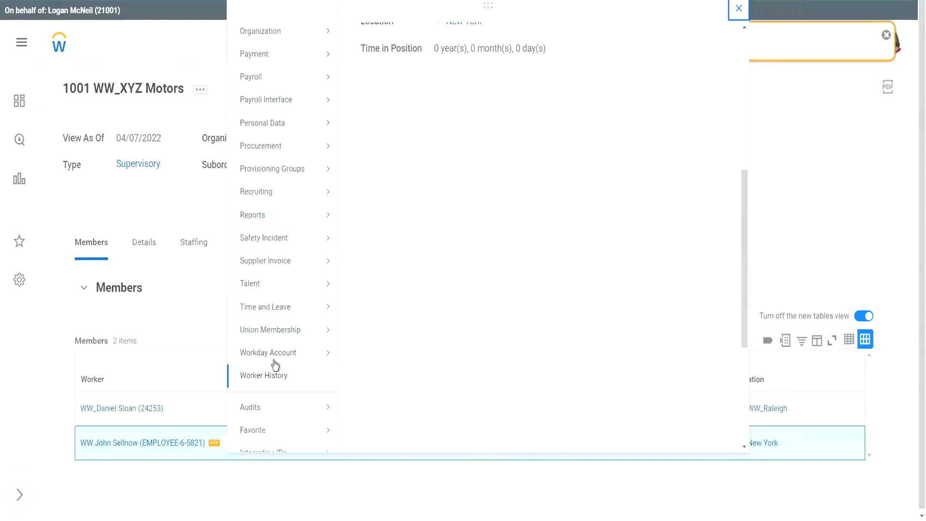
mouse_move(282, 357)
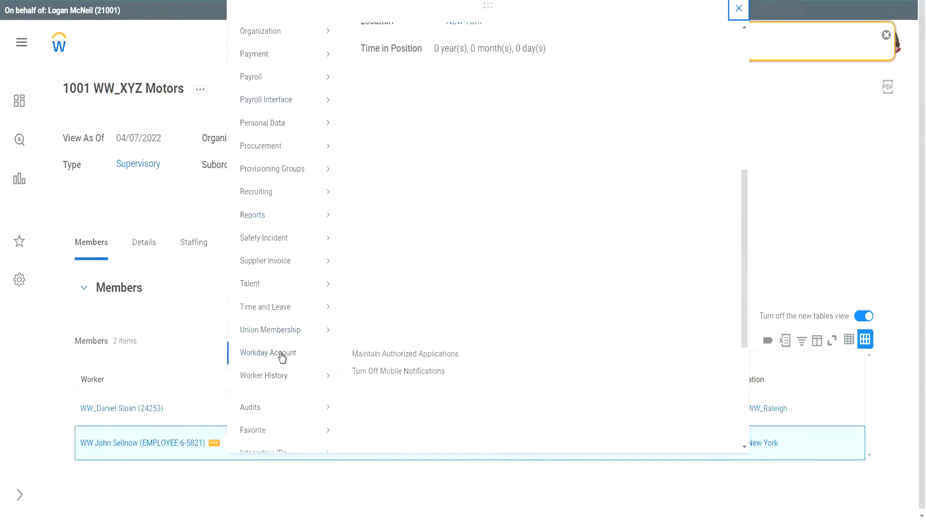
mouse_move(292, 262)
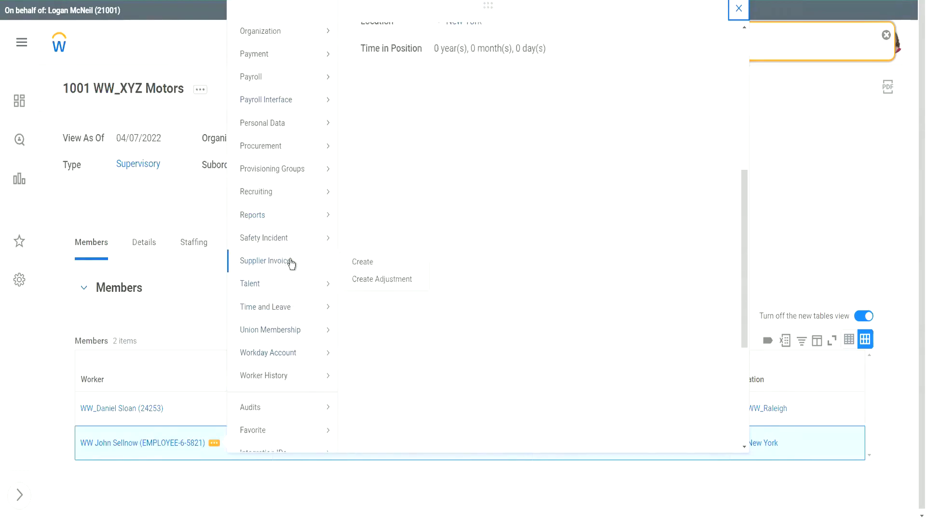
scroll(292, 262, "down", 3)
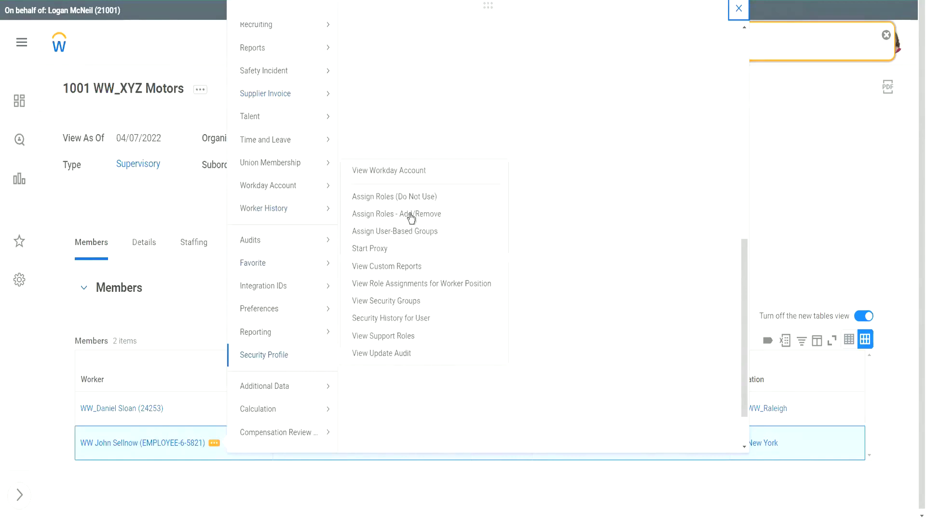
View the EVP Sales worker's Workday account and inspect the user name value.
left_click(395, 170)
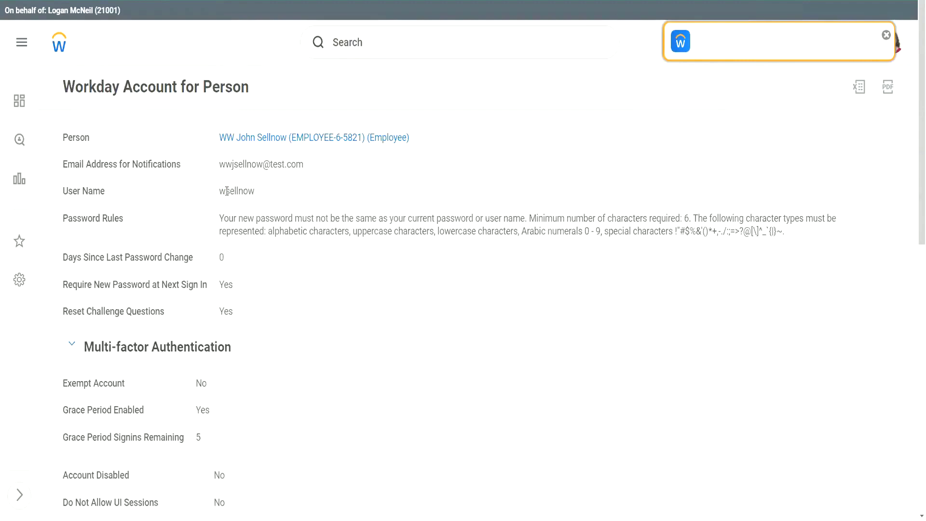
left_click_drag(226, 193, 255, 187)
left_click(242, 191)
mouse_move(225, 191)
left_mouse_down()
mouse_move(256, 190)
mouse_move(242, 188)
left_mouse_up()
left_click(244, 190)
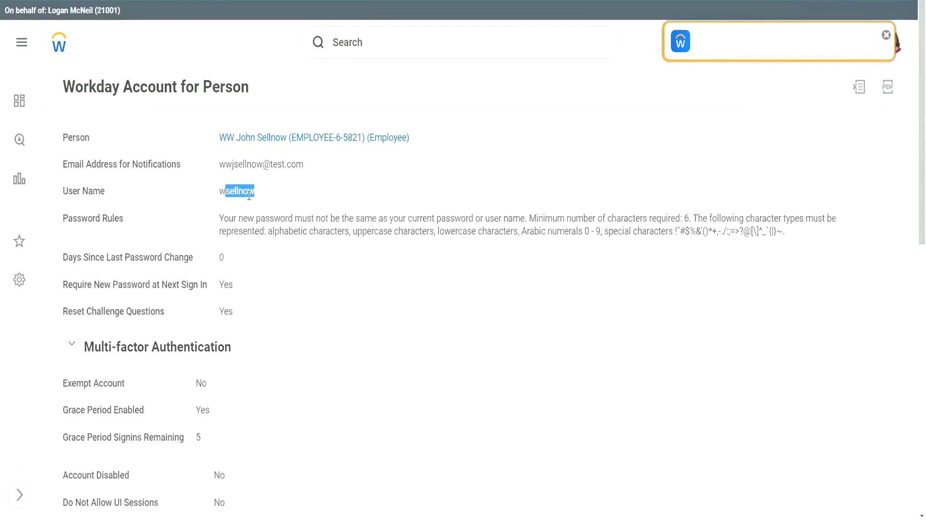
left_click(247, 195)
Open the worker's profile and bring up the compensation details.
scroll(253, 218, "down", 10)
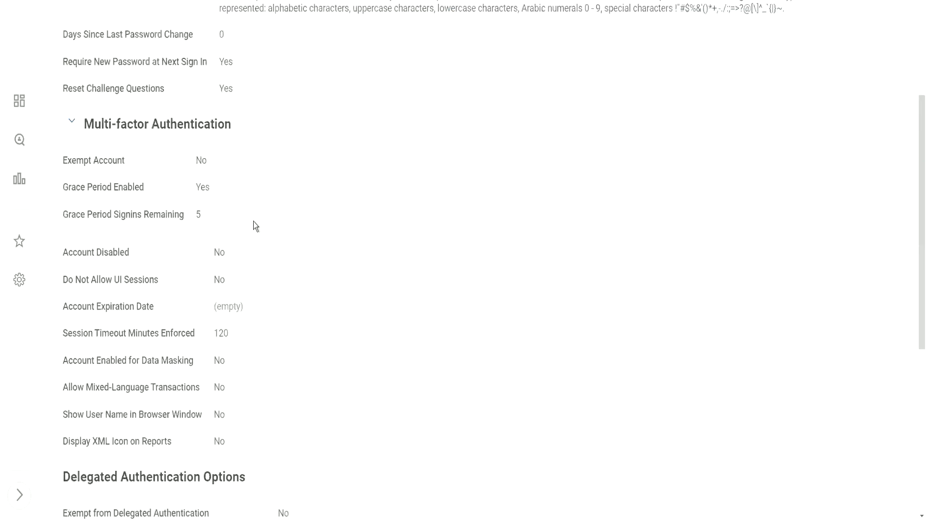
scroll(261, 193, "up", 10)
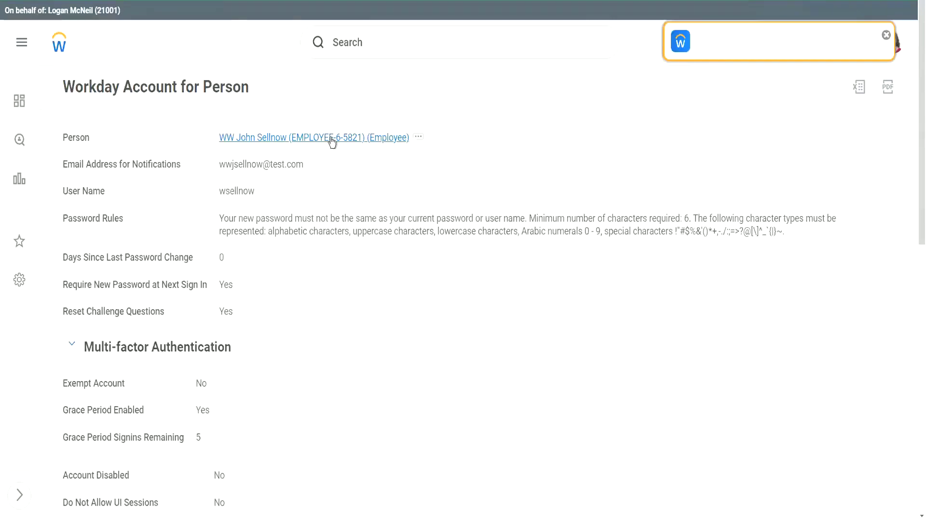
left_click(332, 139)
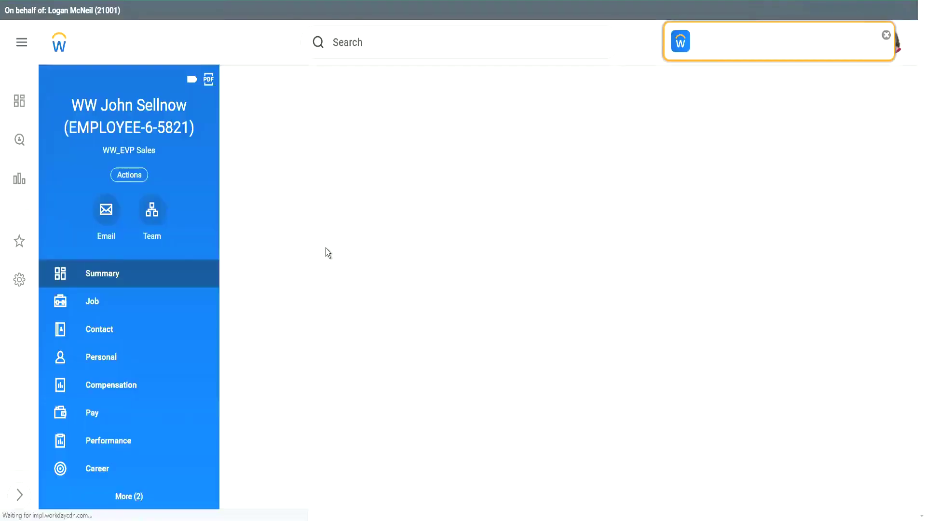
left_click(112, 385)
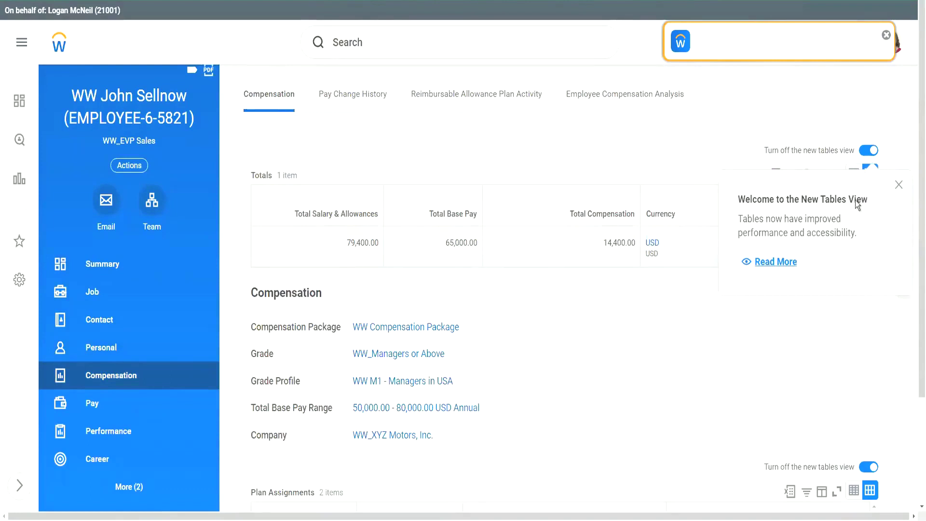
Dismiss the New Tables View popup and review the 65,000 USD salary and 1,200 USD monthly car allowance.
left_click(899, 186)
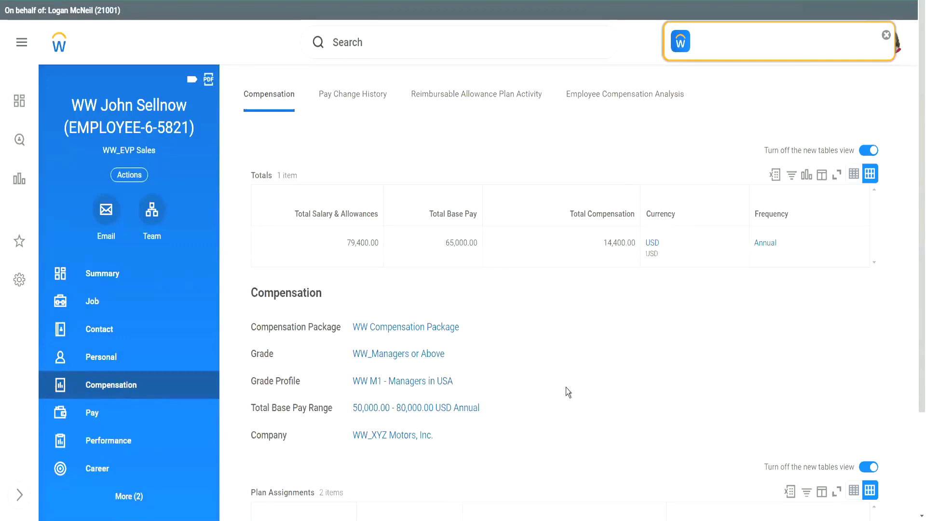
scroll(566, 364, "down", 3)
scroll(560, 304, "up", 3)
scroll(558, 351, "down", 3)
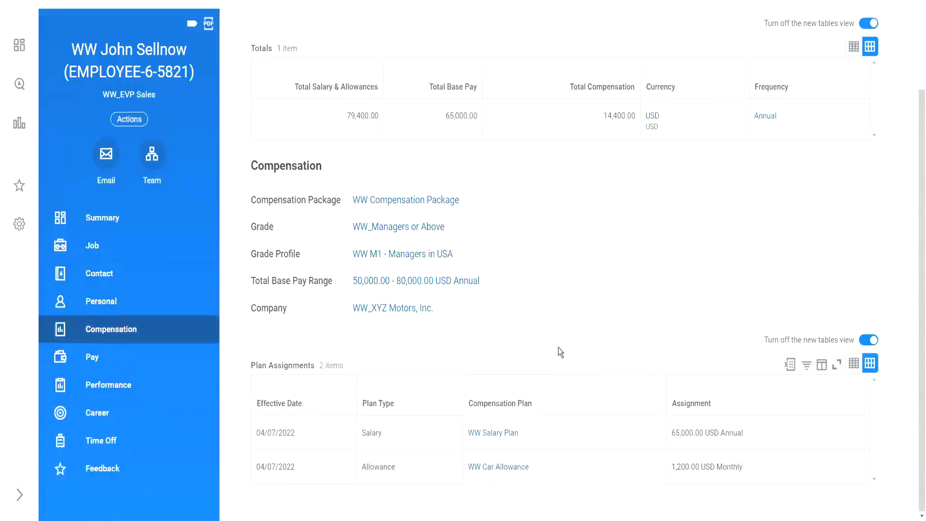
scroll(559, 326, "up", 3)
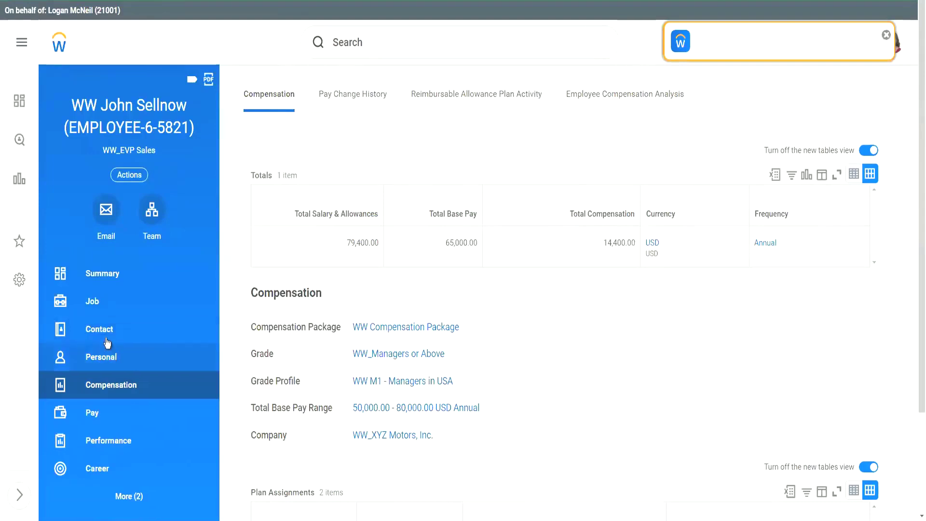
Open the staffing list of 1001 WW_XYZ Motors from the worker's job organizations, showing unfilled Motown_189 WW_Sales EVP-2.
left_click(96, 304)
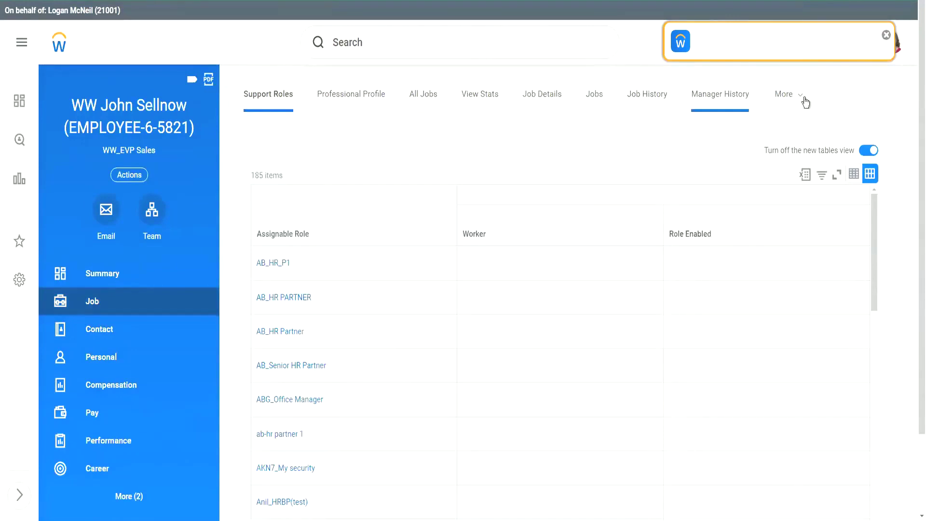
left_click(783, 97)
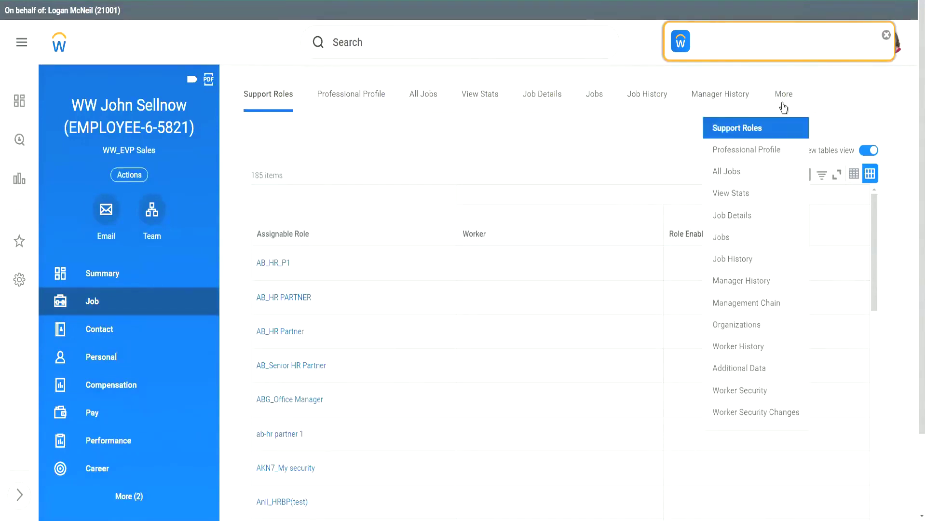
left_click(745, 326)
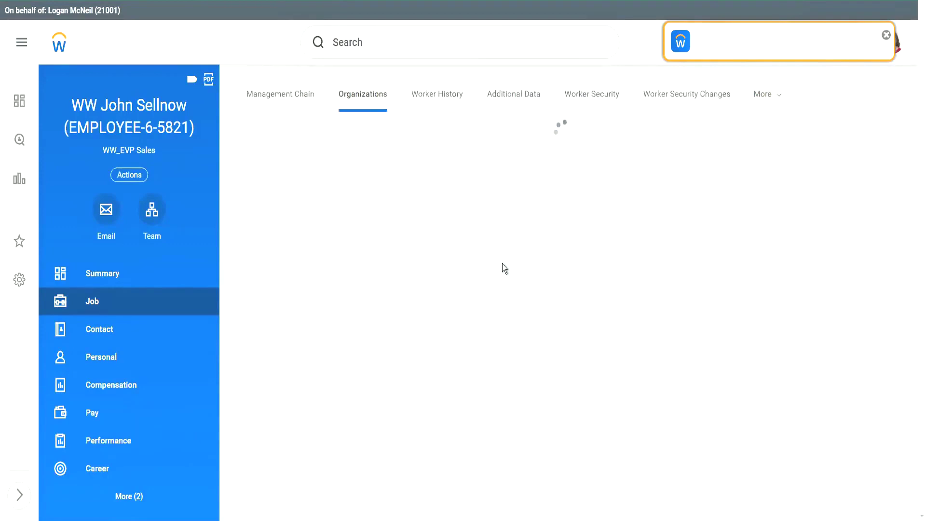
left_click(305, 380)
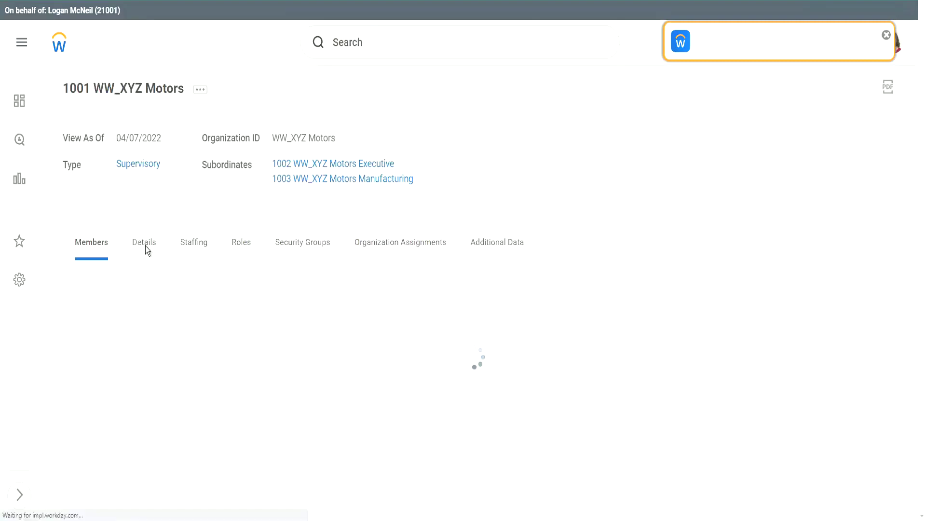
left_click(192, 243)
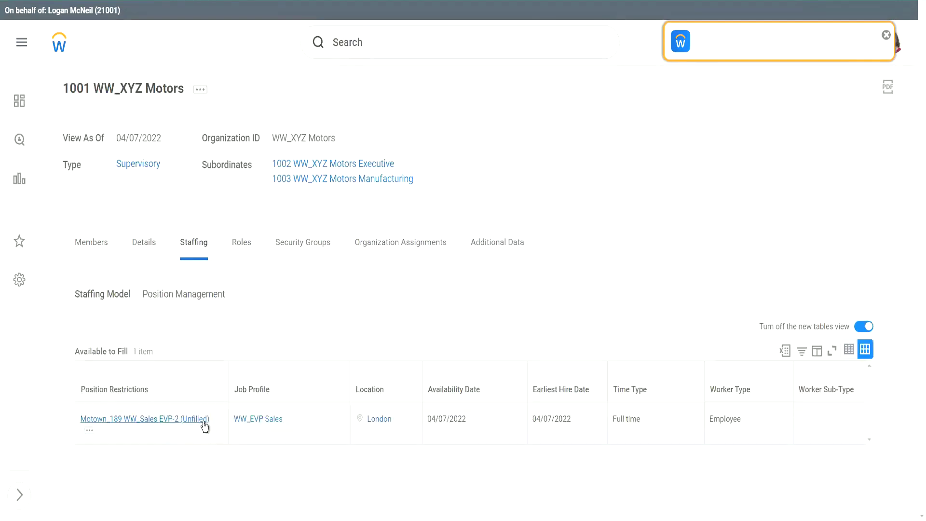
Hire Employee into Motown_189 WW_Sales EVP-2, choosing Create a New Pre-Hire.
left_click(89, 432)
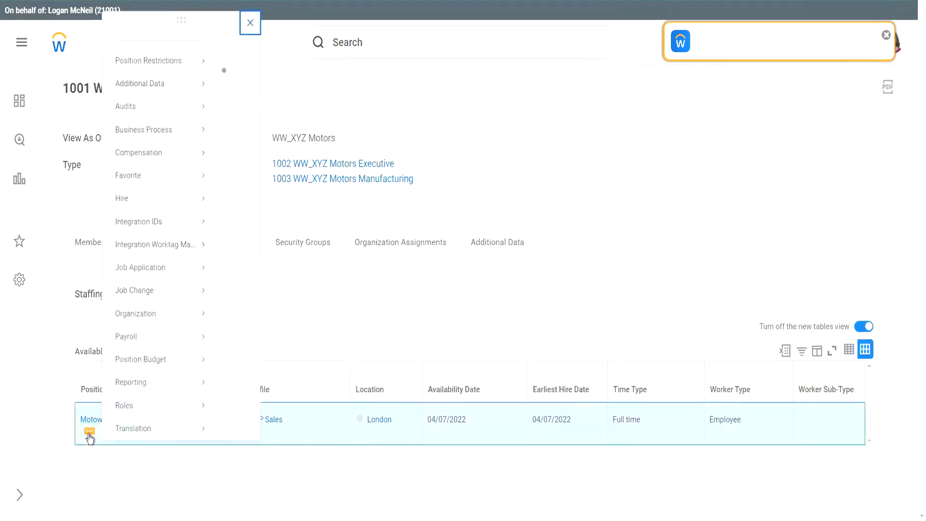
mouse_move(161, 185)
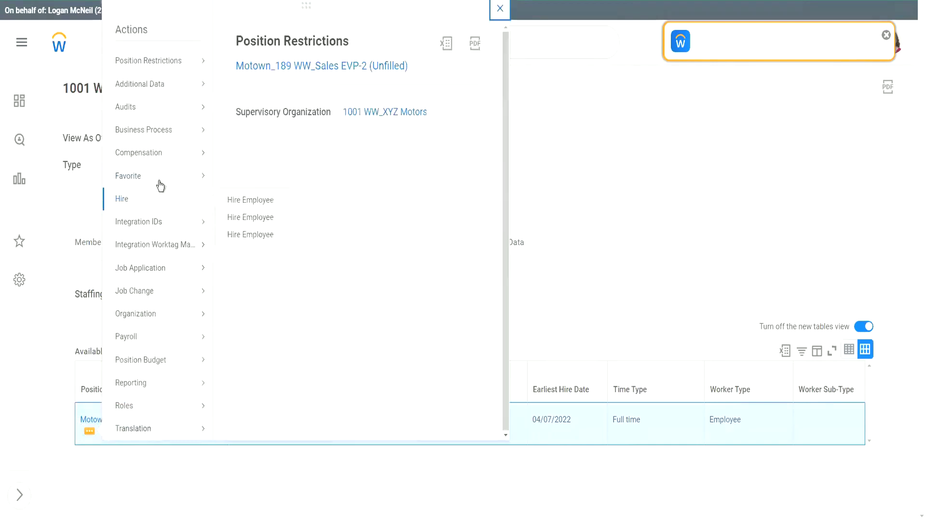
left_click(256, 220)
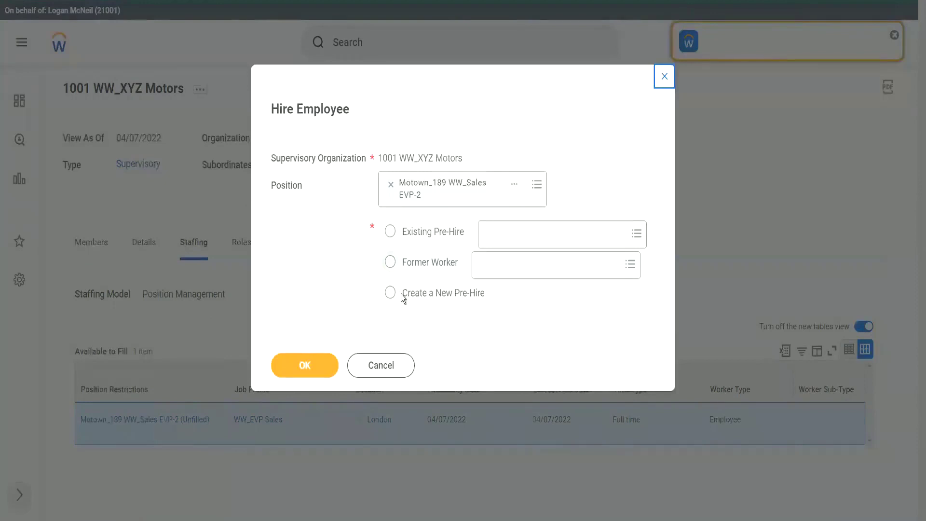
left_click(400, 294)
left_click(314, 369)
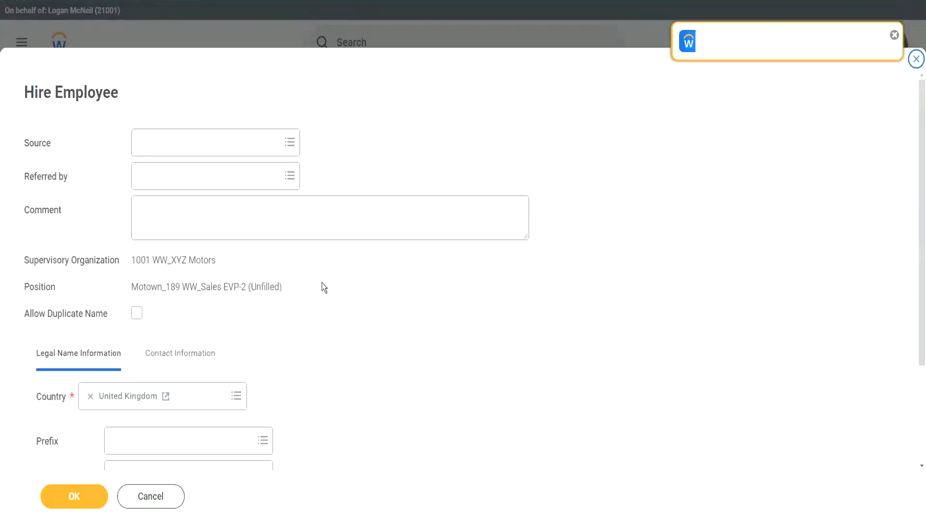
Enter the pre-hire's given name and family name under Legal Name Information, capitalising the family name.
scroll(227, 347, "down", 3)
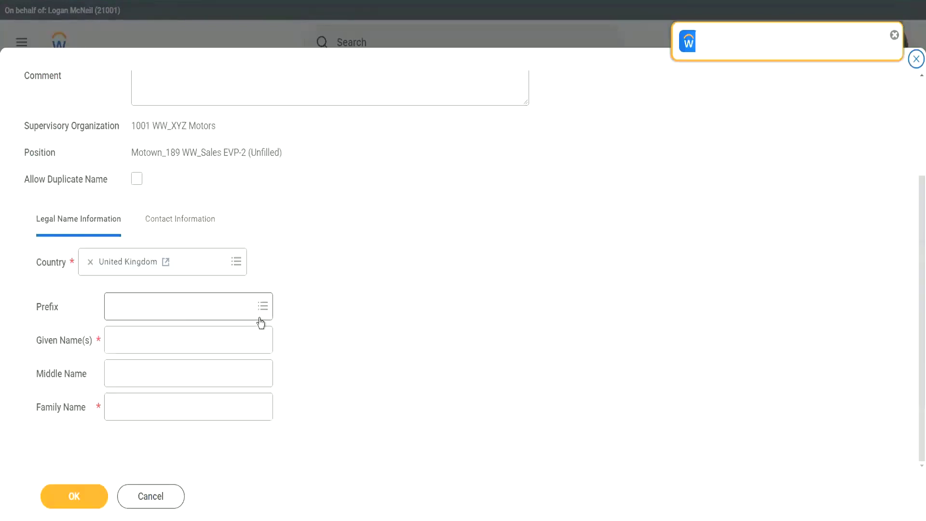
left_click(130, 341)
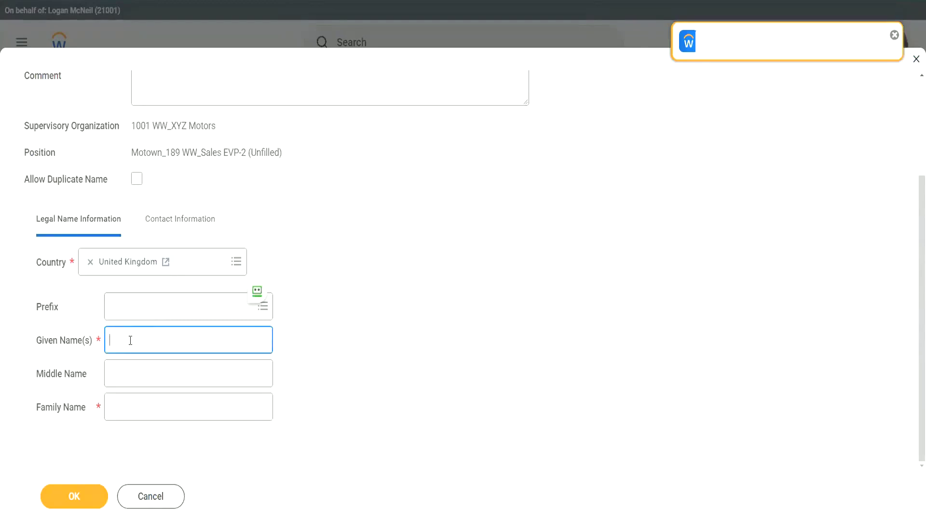
type("WW")
type("Peter")
key("Tab")
key("Tab")
type("bestseller")
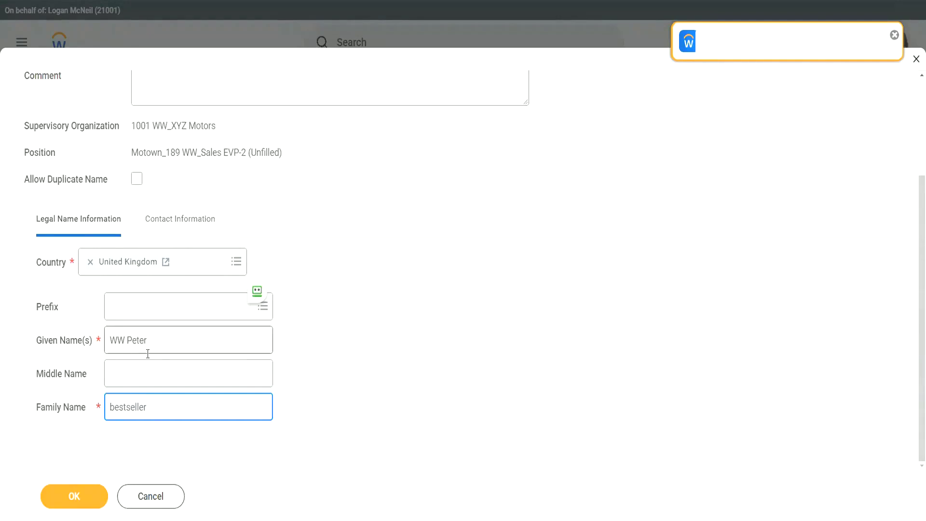
key("Home")
key("Delete")
type("B")
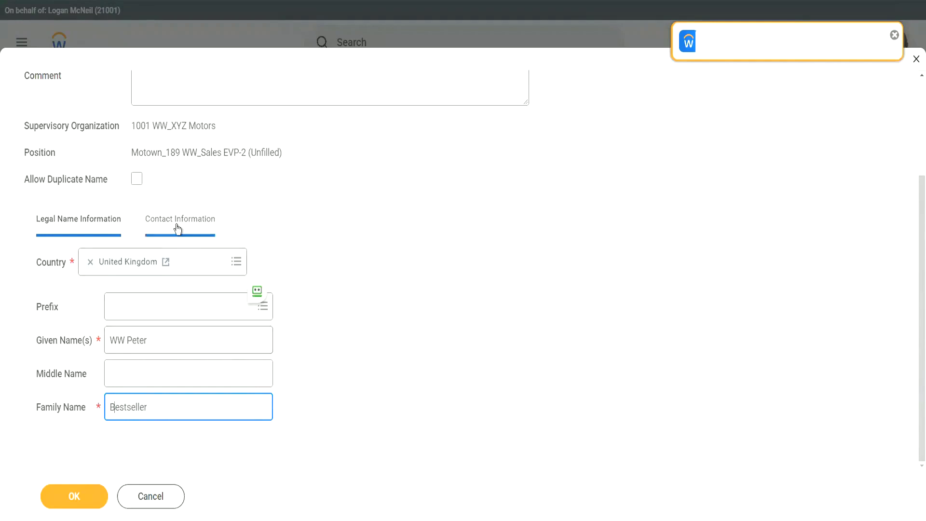
Add the pre-hire's e-mail address as a Work e-mail under Contact Information and confirm.
left_click(179, 223)
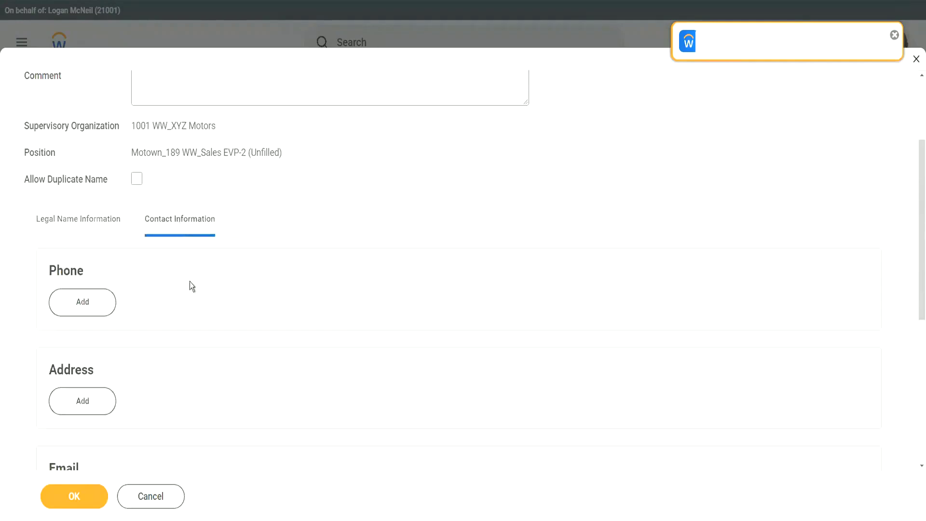
left_click(87, 384)
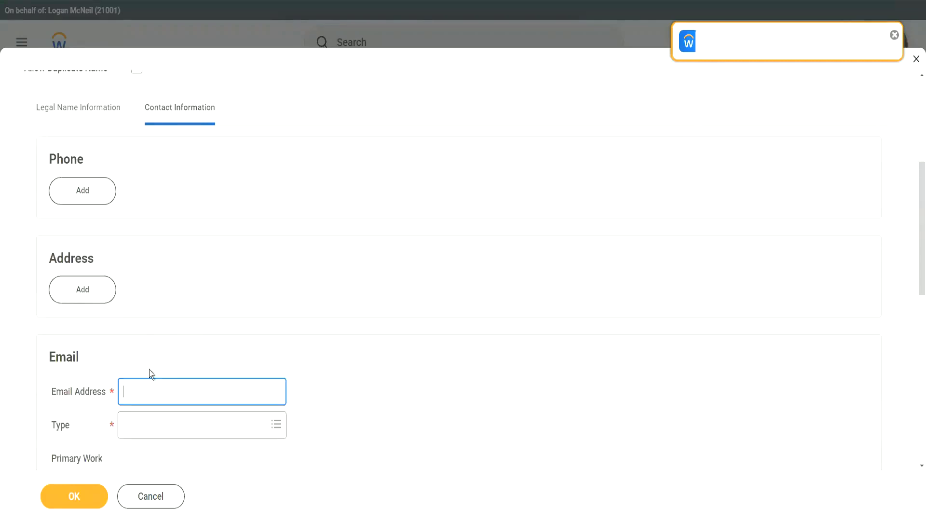
type("wwp")
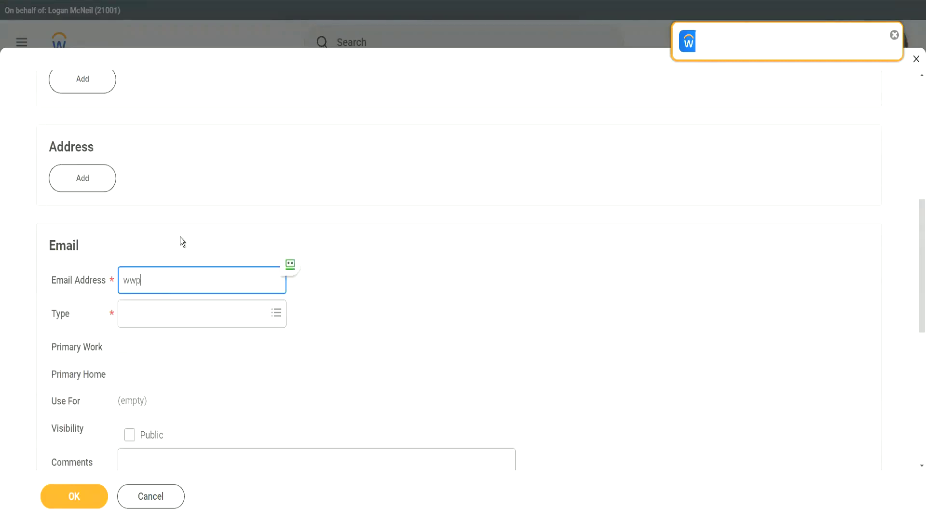
type("bestseller@test.com")
left_click(167, 317)
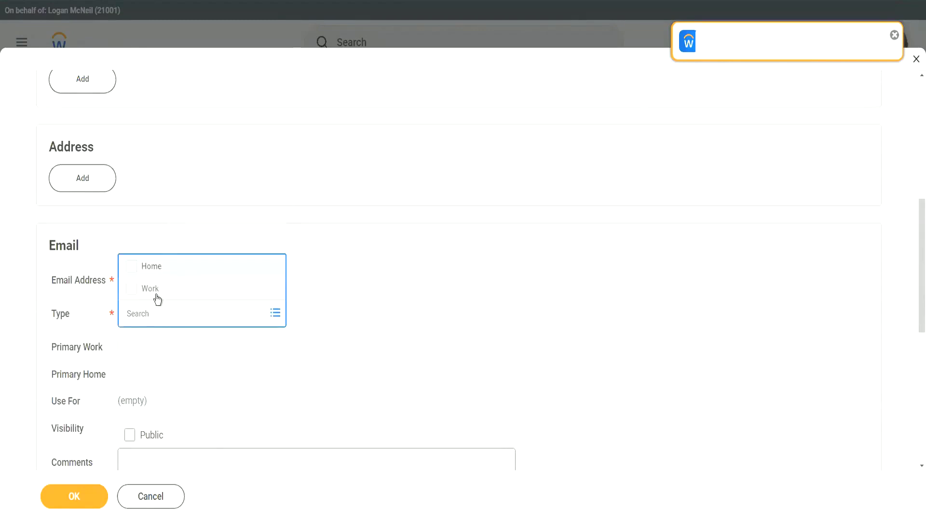
left_click(155, 292)
left_click(222, 373)
scroll(259, 346, "down", 3)
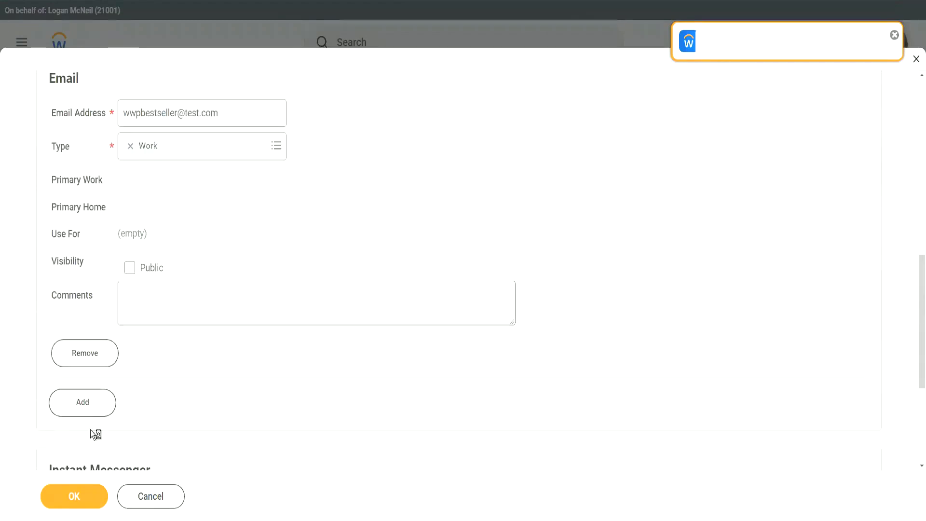
left_click(84, 498)
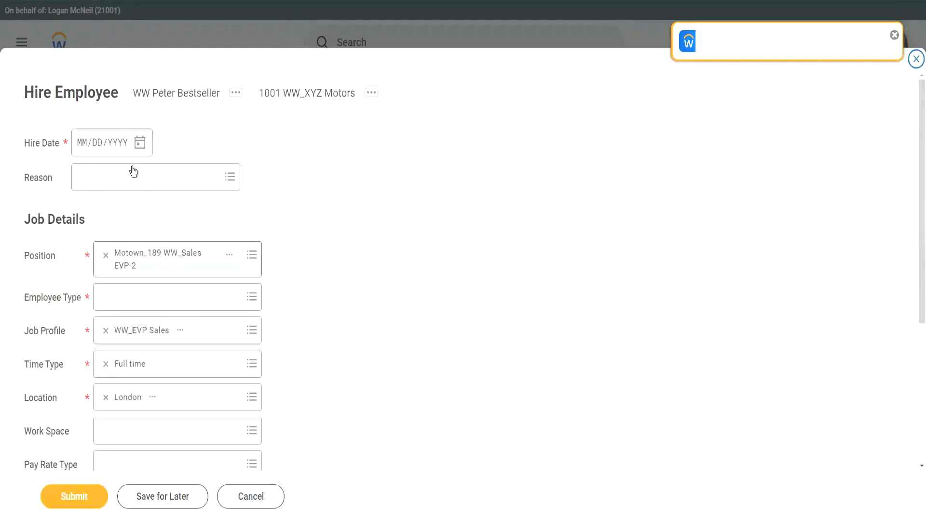
Set hire date 04/07/2022 and employee type Regular, then submit the hire.
left_click(140, 144)
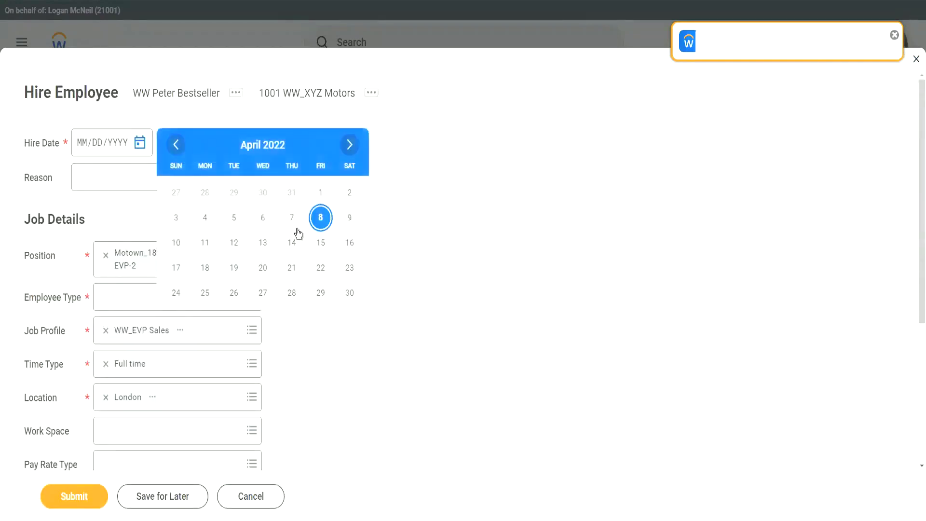
left_click(292, 217)
scroll(192, 257, "down", 1)
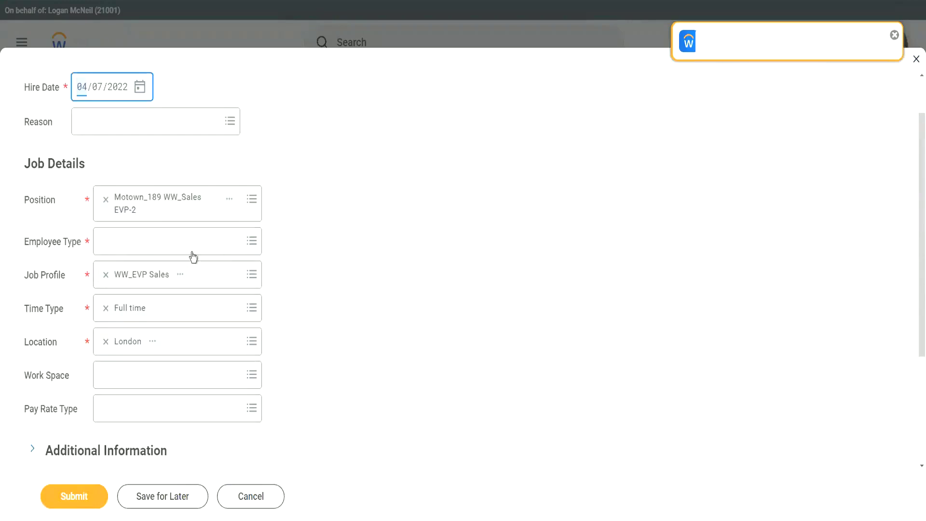
left_click(122, 241)
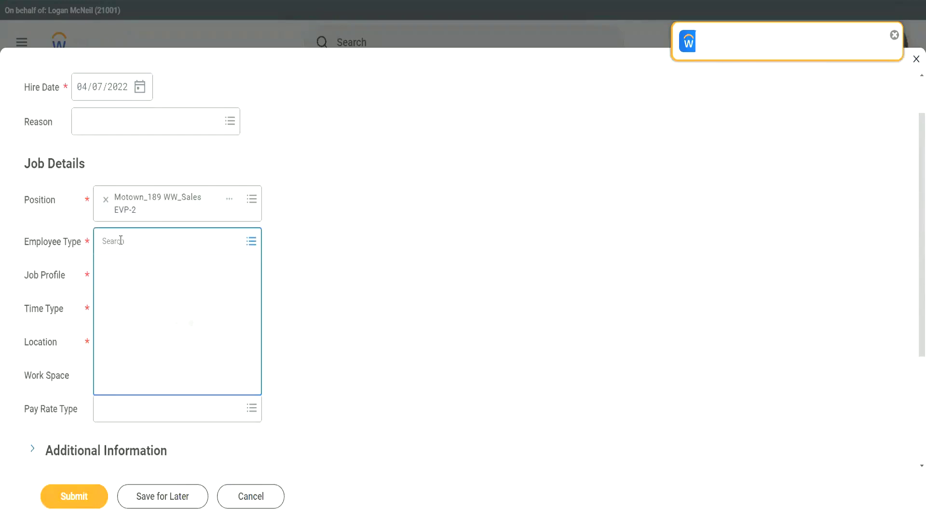
type("reg")
key("Return")
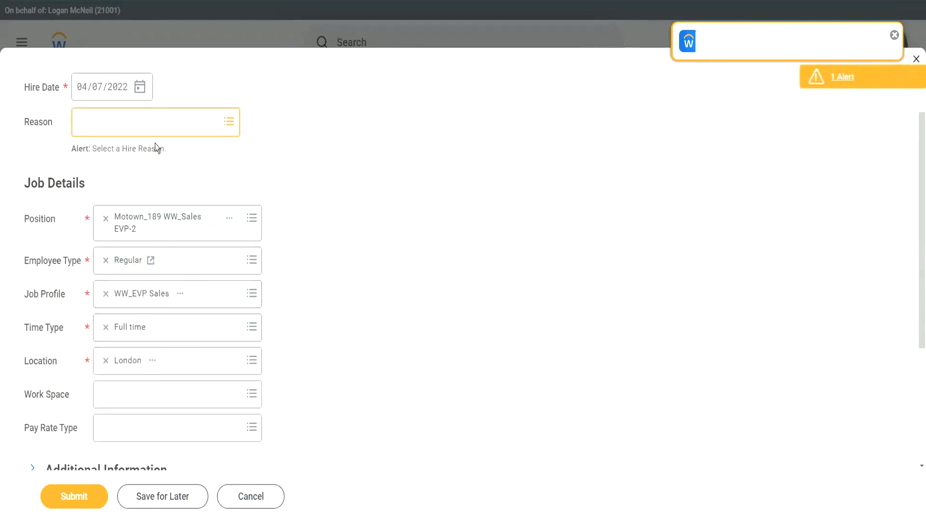
left_click(79, 497)
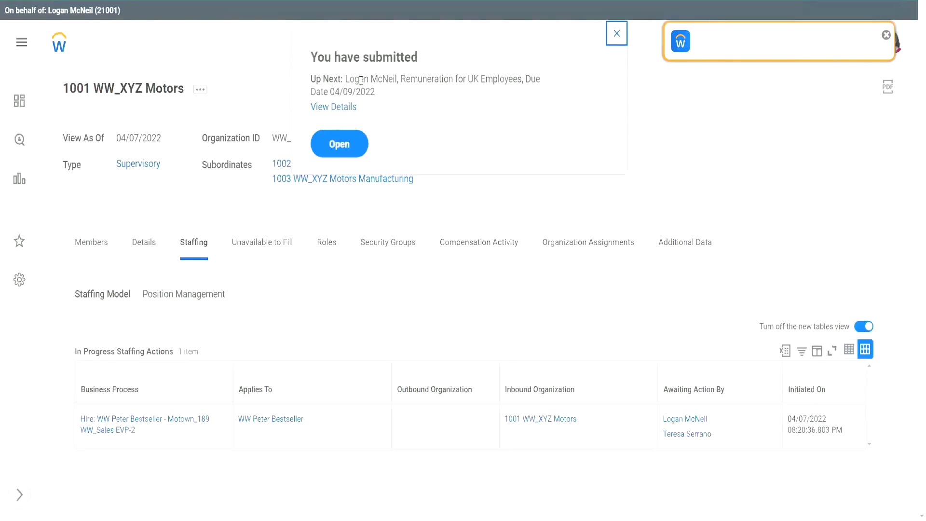
Note the Up Next step, Remuneration for UK Employees, and close the submission confirmation.
left_click_drag(346, 75, 401, 81)
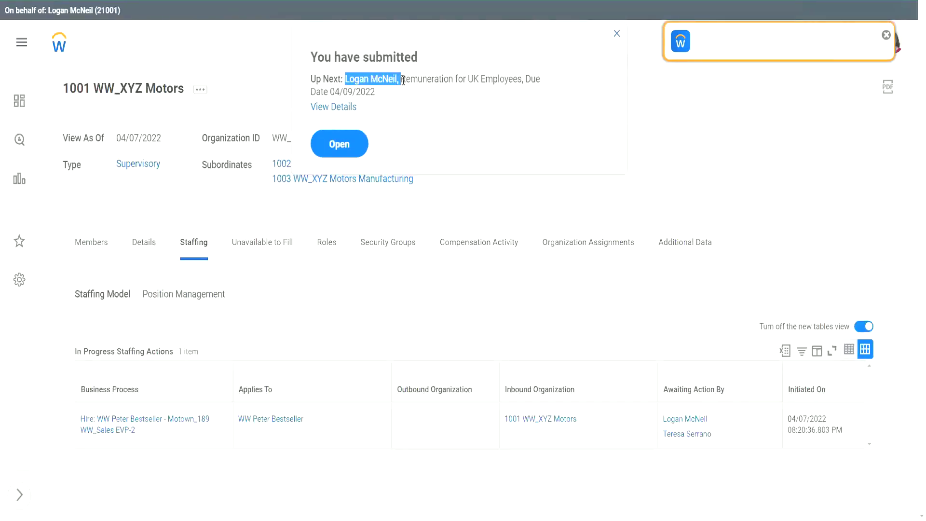
left_click(408, 82)
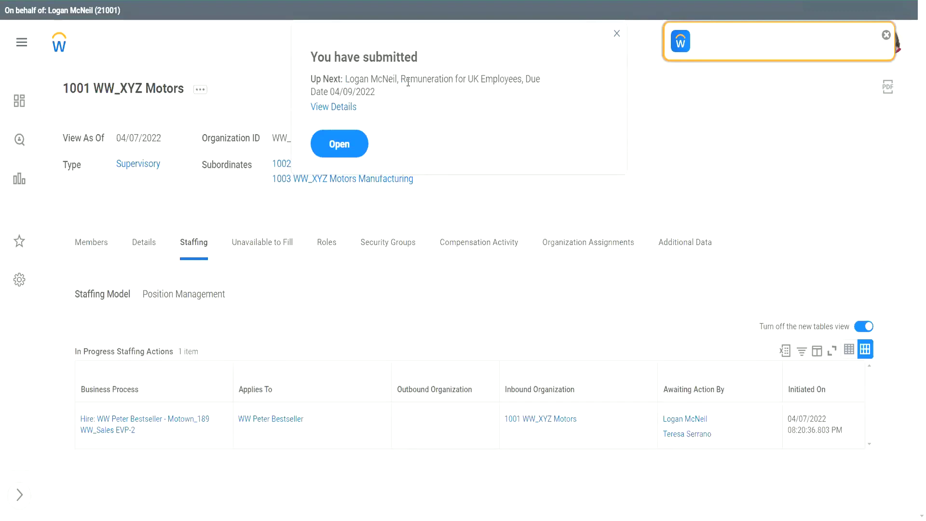
left_click_drag(400, 78, 524, 78)
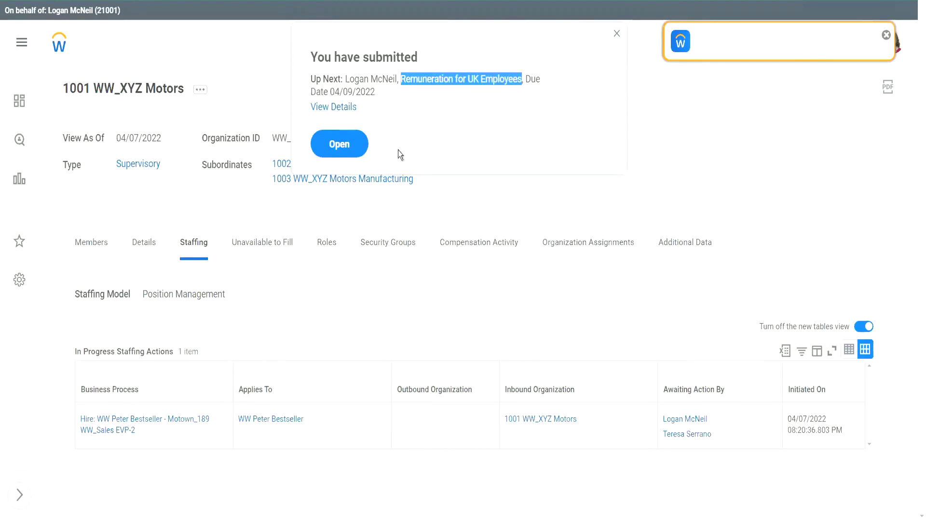
left_click(346, 146)
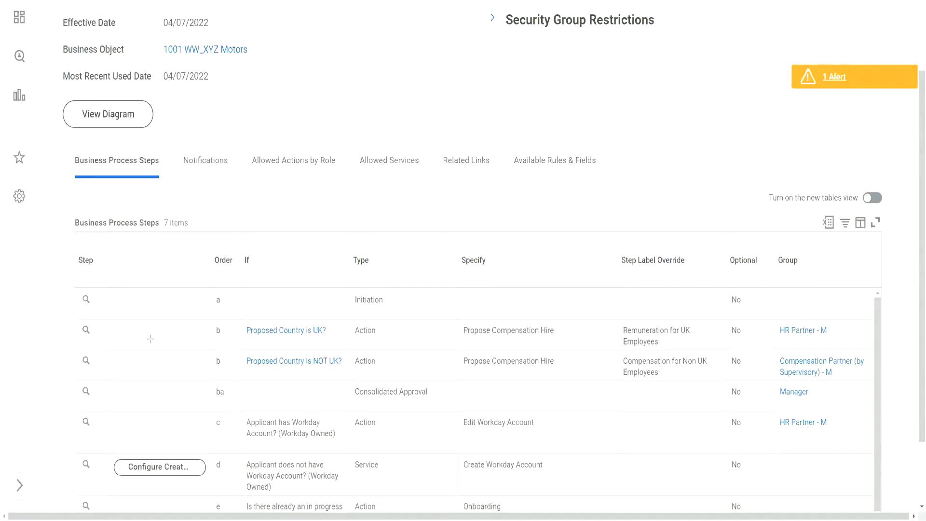
left_click_drag(127, 332, 203, 333)
left_click_drag(582, 332, 619, 332)
Review the Propose Compensation Hire Guidelines, 0.00 GBP WW Salary Plan and 900.00 GBP monthly car allowance.
scroll(365, 92, "up", 3)
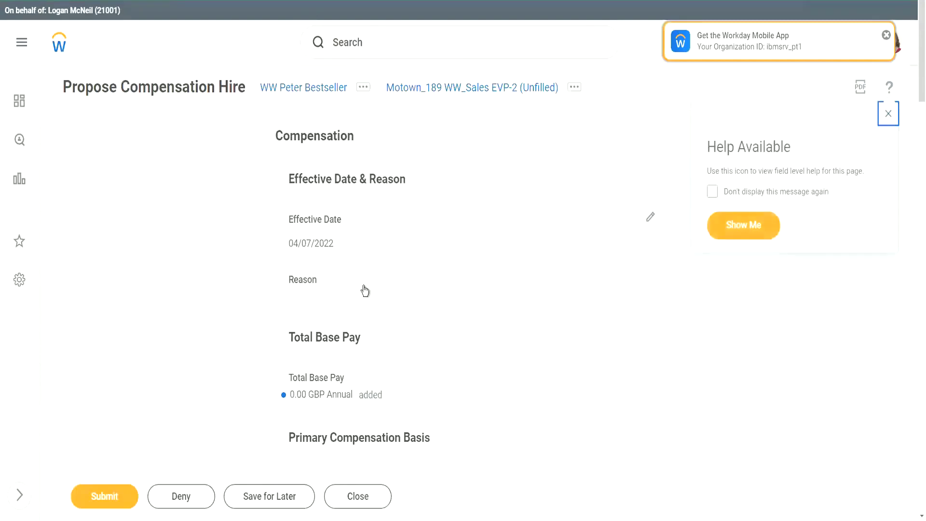
scroll(435, 328, "down", 8)
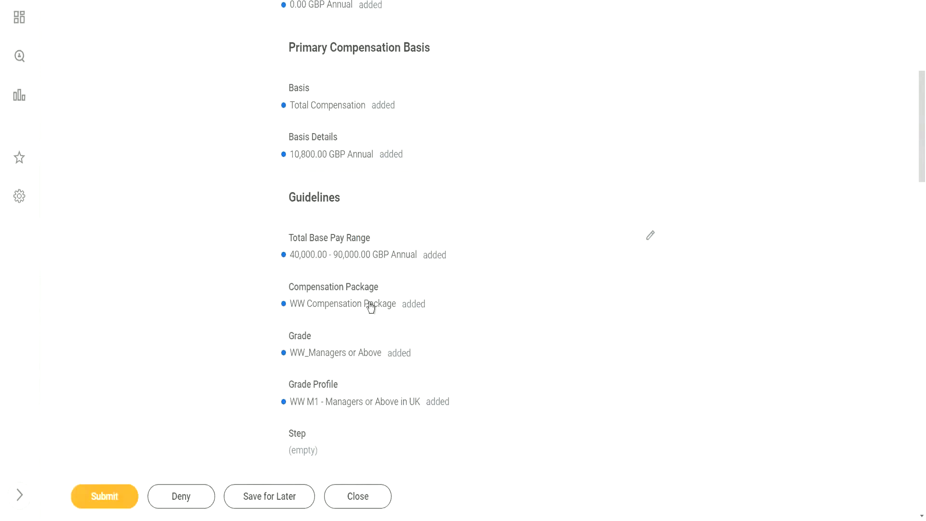
scroll(421, 303, "down", 1)
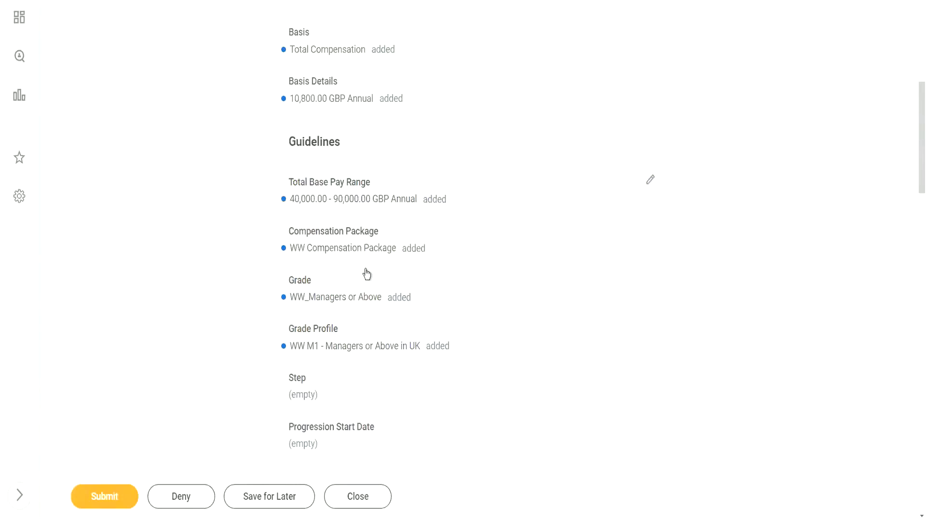
scroll(367, 273, "down", 1)
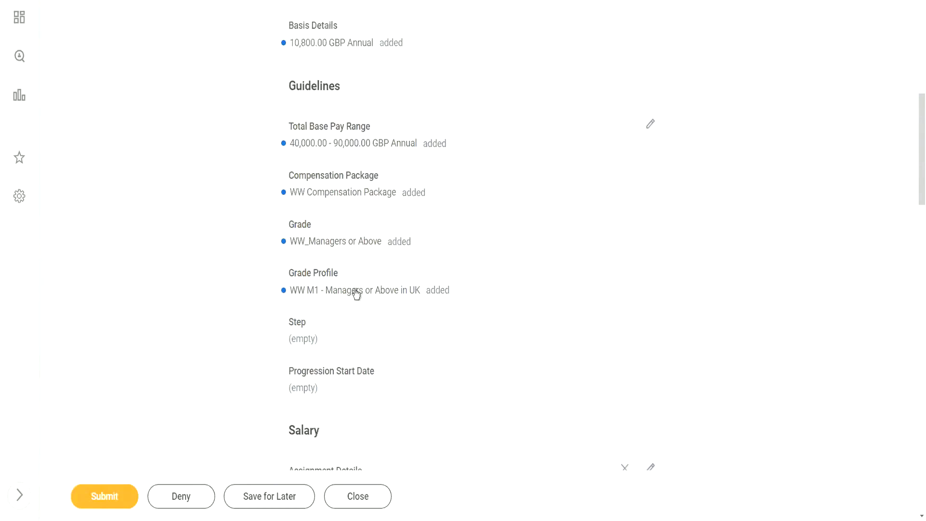
scroll(520, 271, "down", 4)
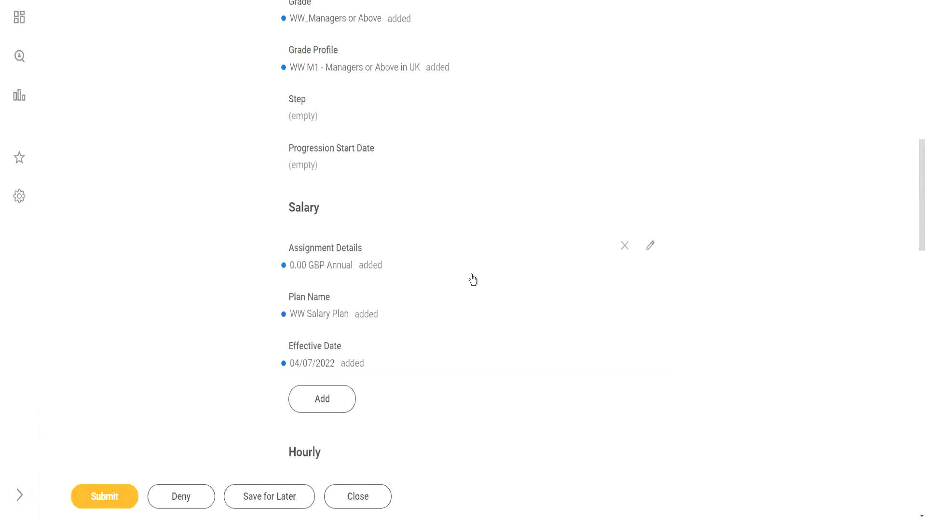
scroll(386, 261, "down", 4)
scroll(409, 260, "down", 1)
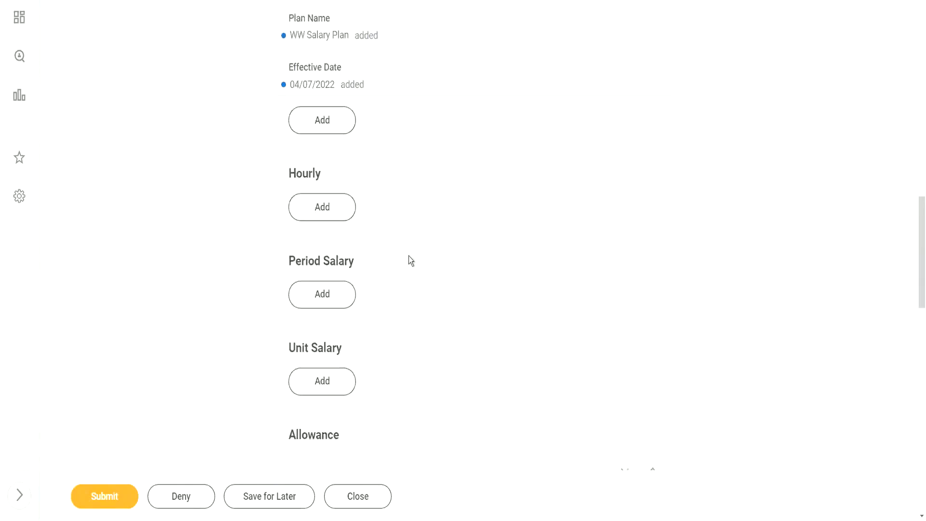
scroll(409, 260, "down", 4)
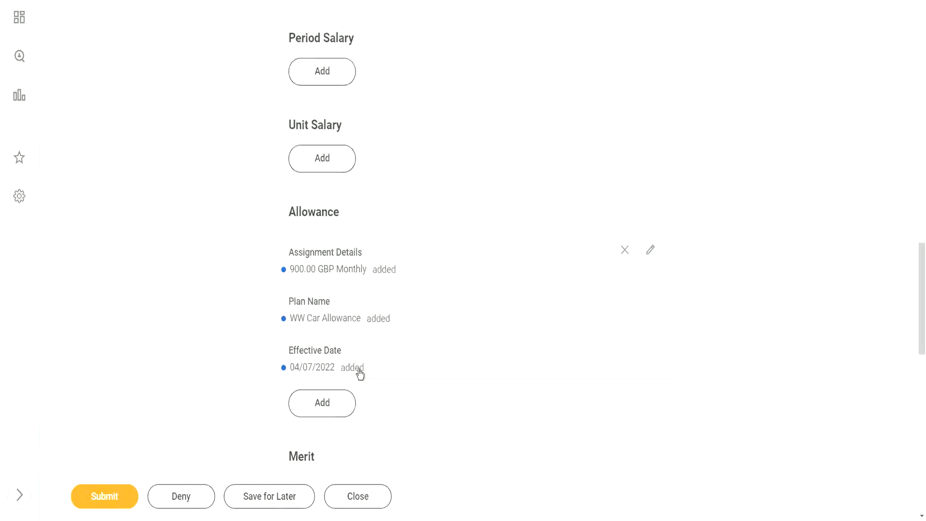
scroll(434, 303, "up", 5)
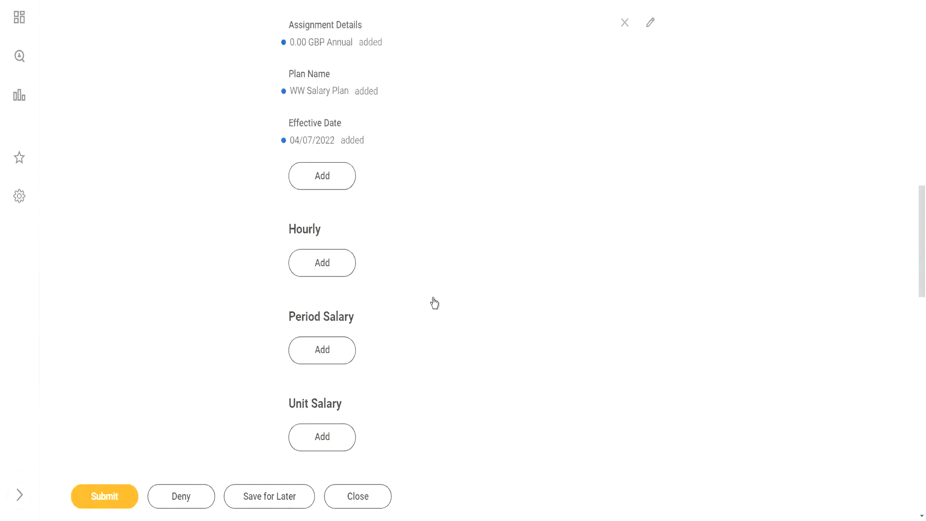
scroll(434, 303, "up", 1)
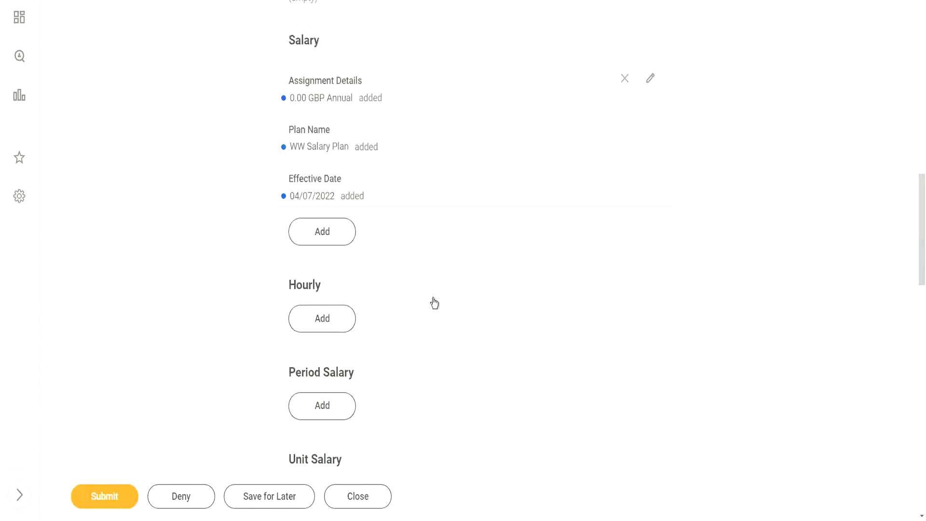
scroll(434, 302, "up", 2)
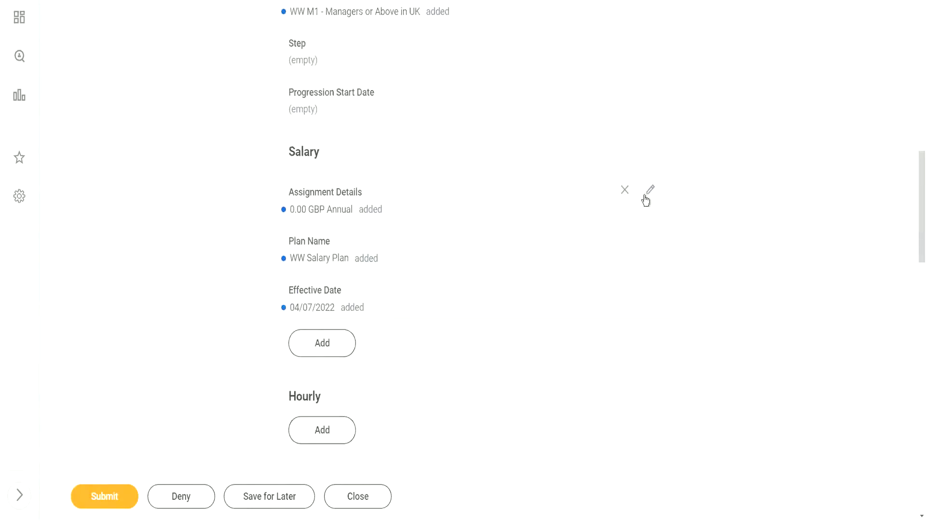